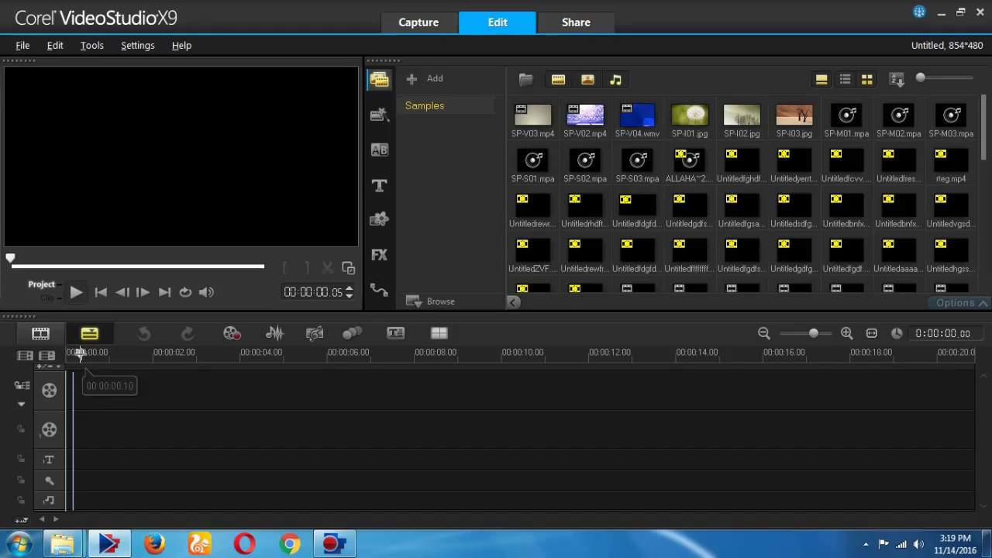
pyautogui.moveTo(73, 354)
pyautogui.mouseDown()
pyautogui.moveTo(264, 353)
pyautogui.moveTo(73, 353)
pyautogui.mouseUp()
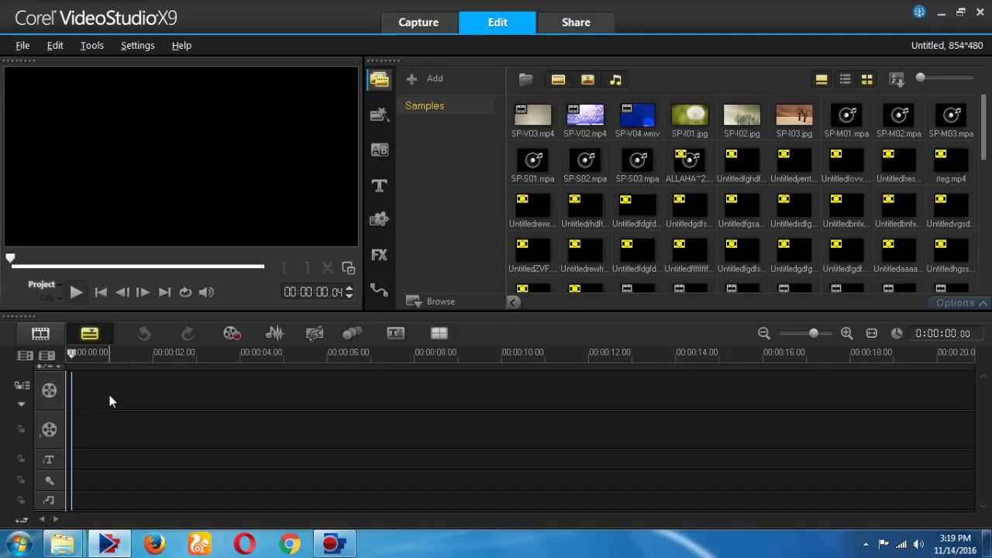
pyautogui.moveTo(87, 357); pyautogui.dragTo(155, 371)
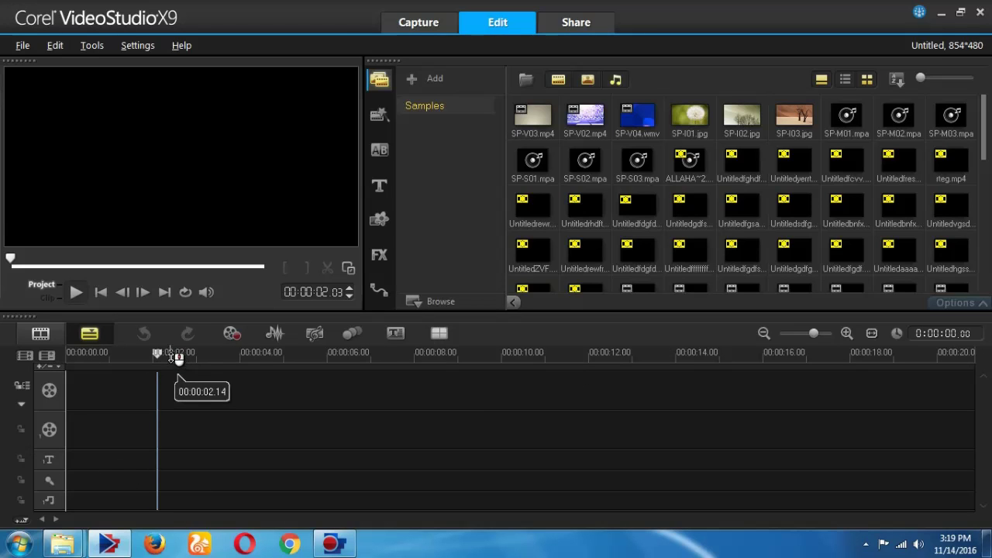
pyautogui.moveTo(176, 363); pyautogui.dragTo(117, 399)
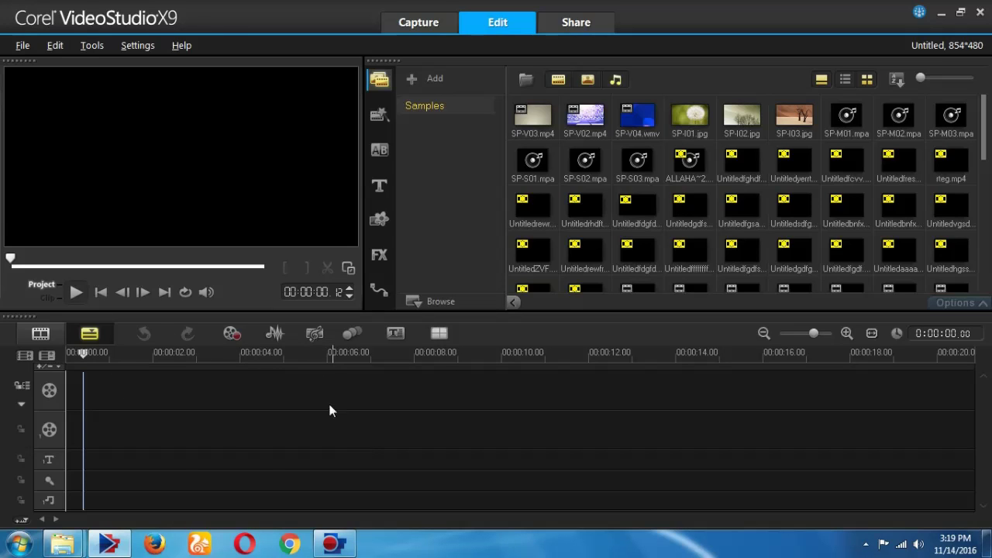
# Insert the video "---2K Video Demo - YouTube" from the HD Natural Video folder into the video track, keeping the current project settings.
pyautogui.rightClick(109, 382)
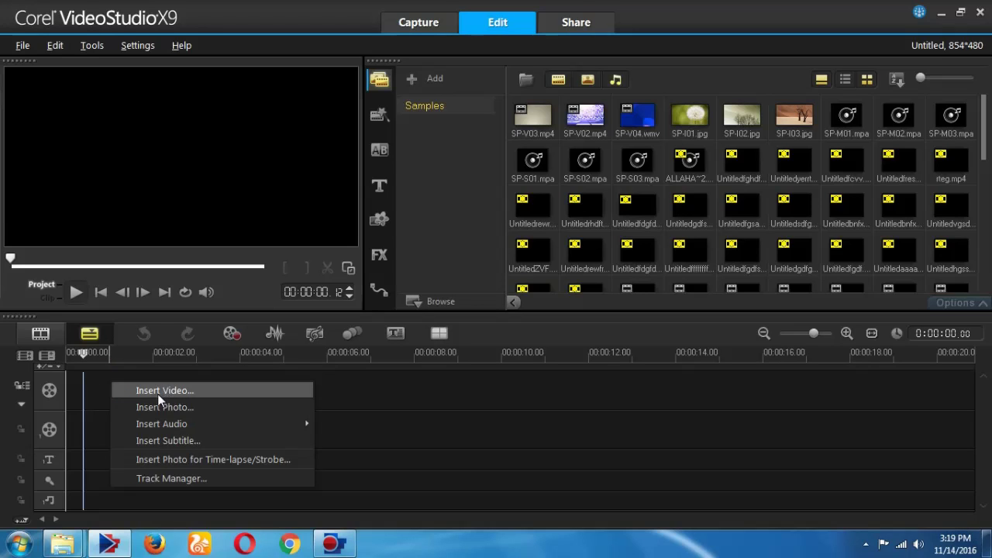
pyautogui.rightClick(104, 383)
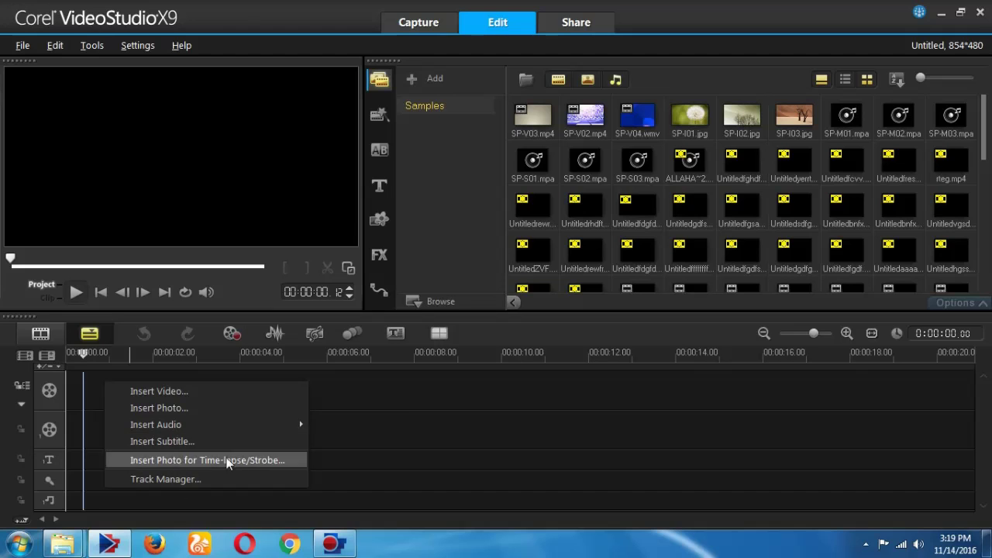
pyautogui.click(171, 388)
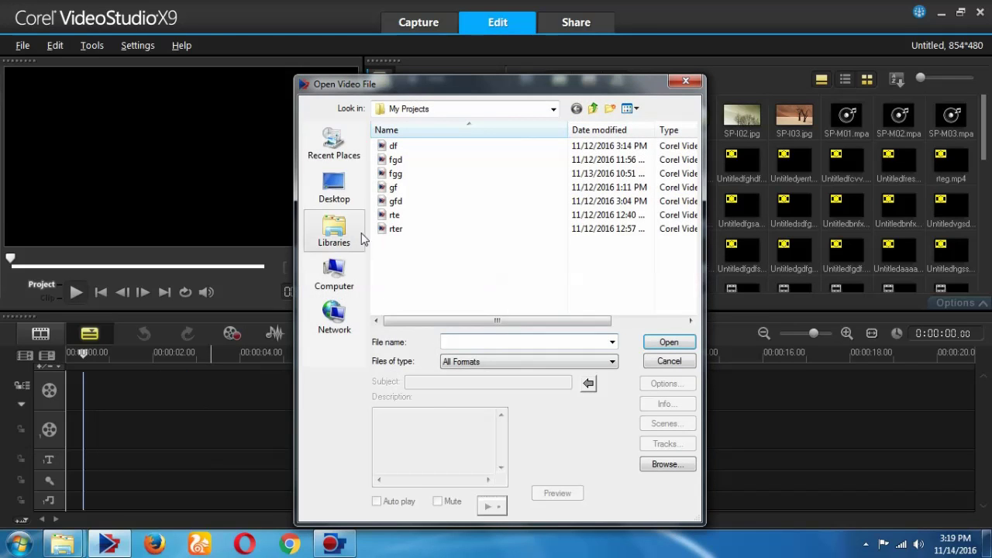
pyautogui.click(333, 278)
pyautogui.doubleClick(444, 242)
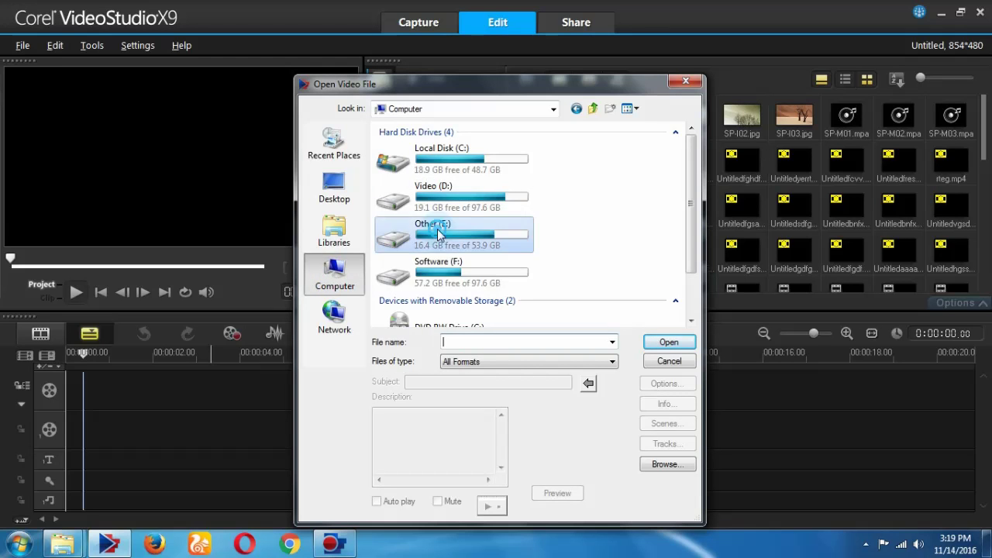
pyautogui.doubleClick(423, 174)
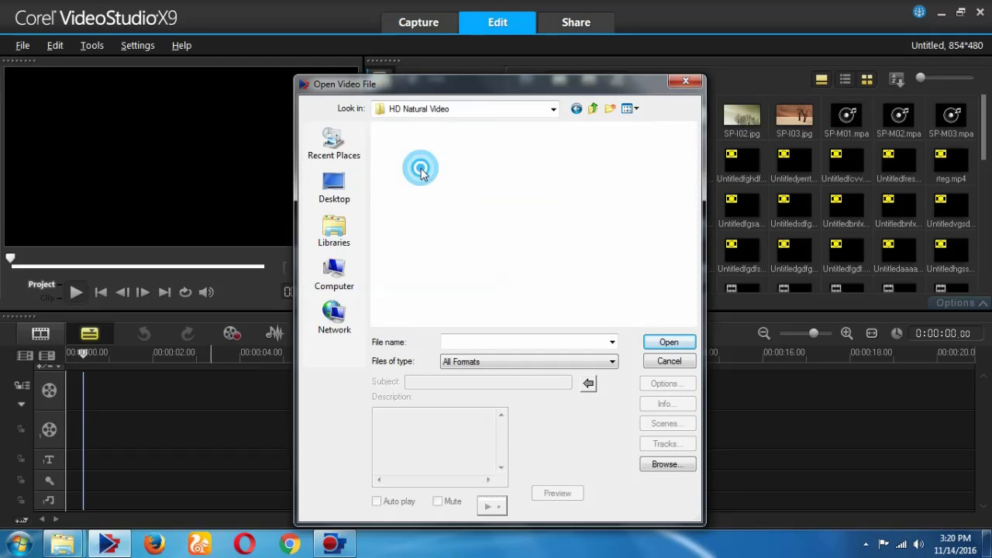
pyautogui.moveTo(690, 144); pyautogui.dragTo(690, 166)
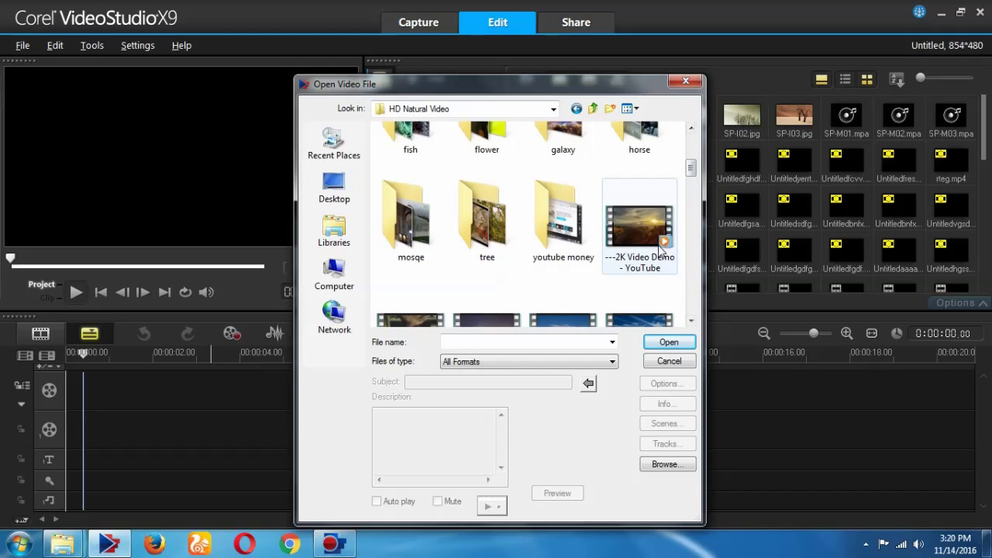
pyautogui.click(632, 241)
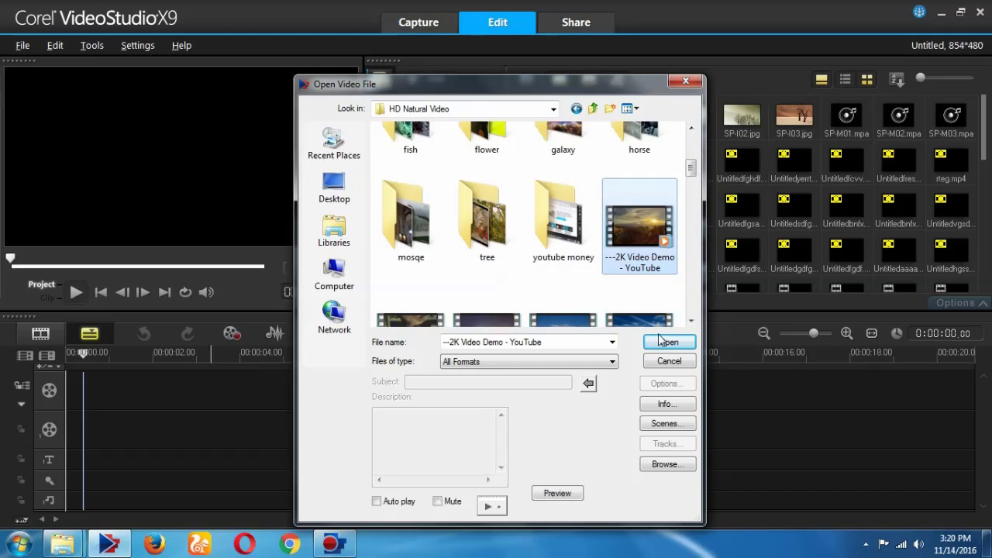
pyautogui.click(669, 342)
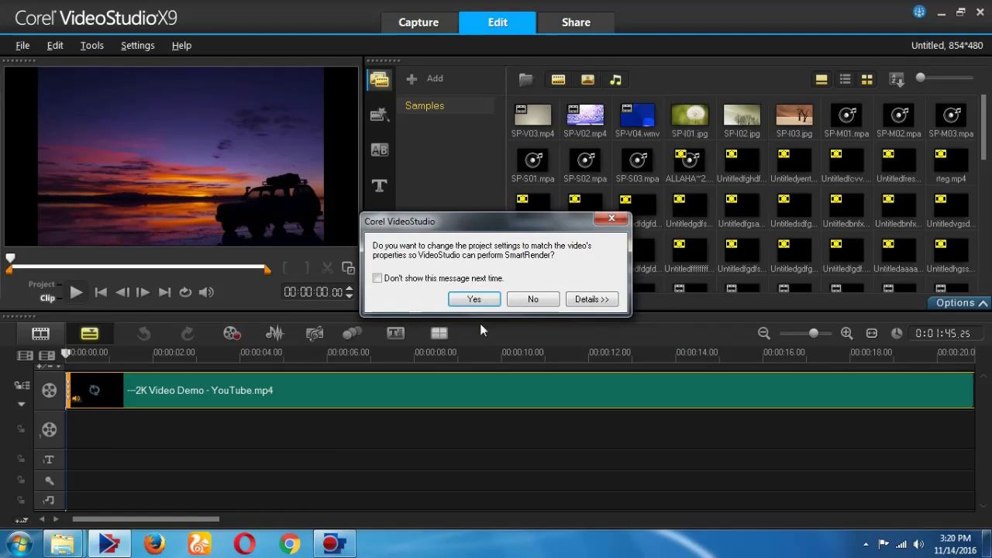
pyautogui.click(535, 300)
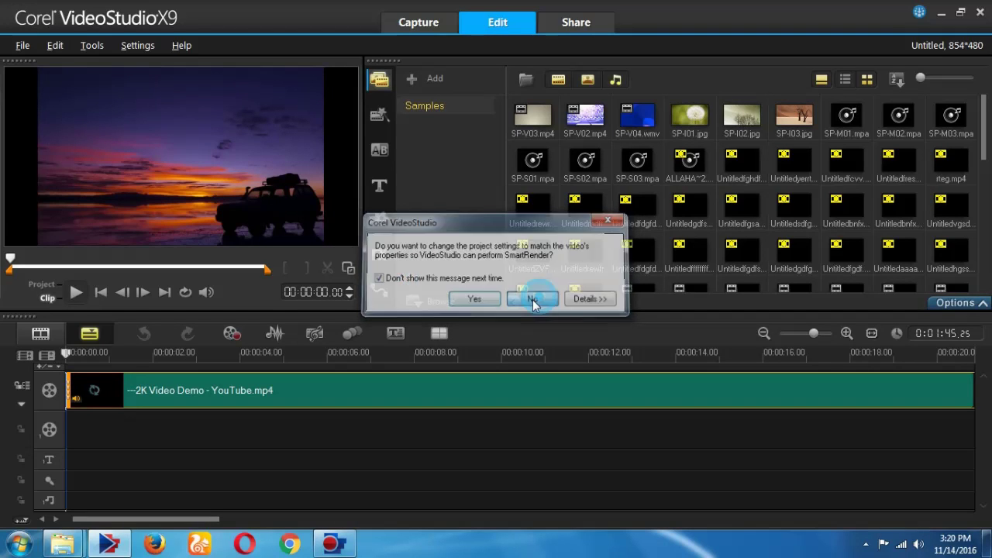
# Trim the end of the sunset video clip to a duration of about 0:00:09.25 and park the playhead at 00:00:06.00.
pyautogui.click(137, 355)
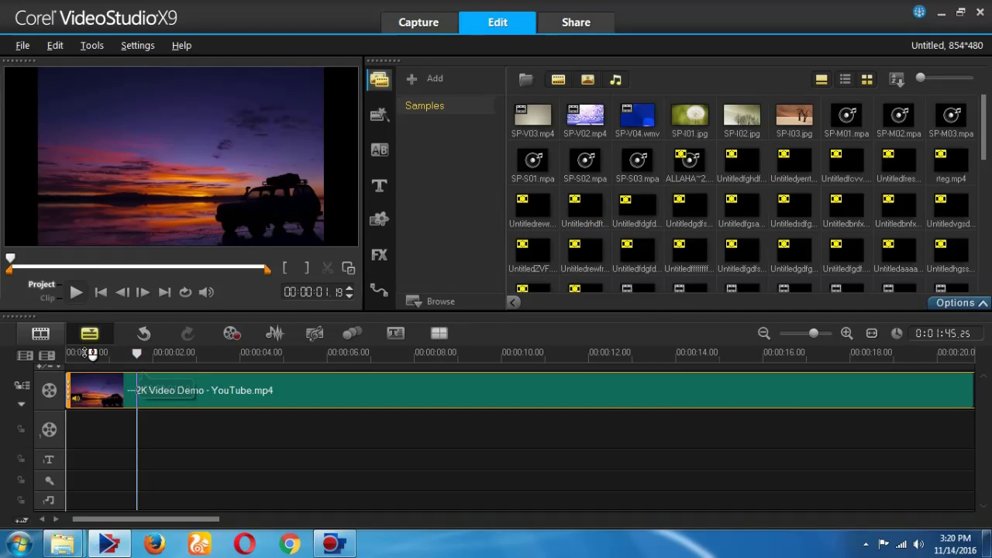
pyautogui.moveTo(110, 354); pyautogui.dragTo(181, 354)
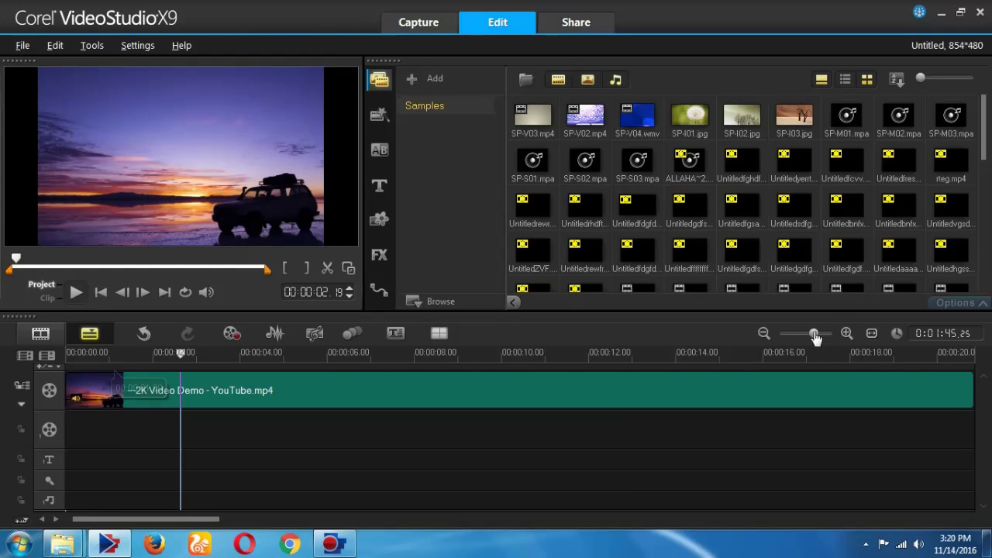
pyautogui.moveTo(813, 334); pyautogui.dragTo(796, 339)
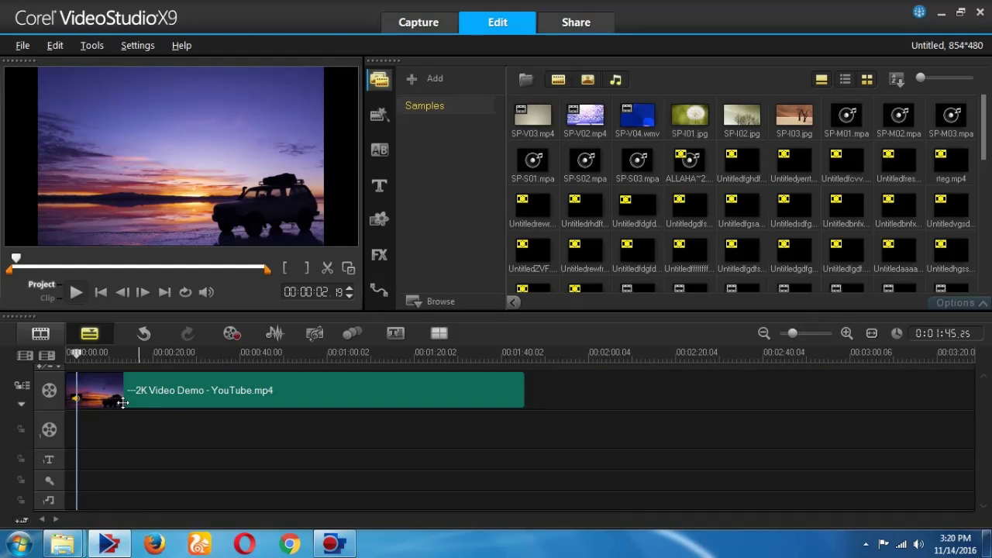
pyautogui.click(202, 393)
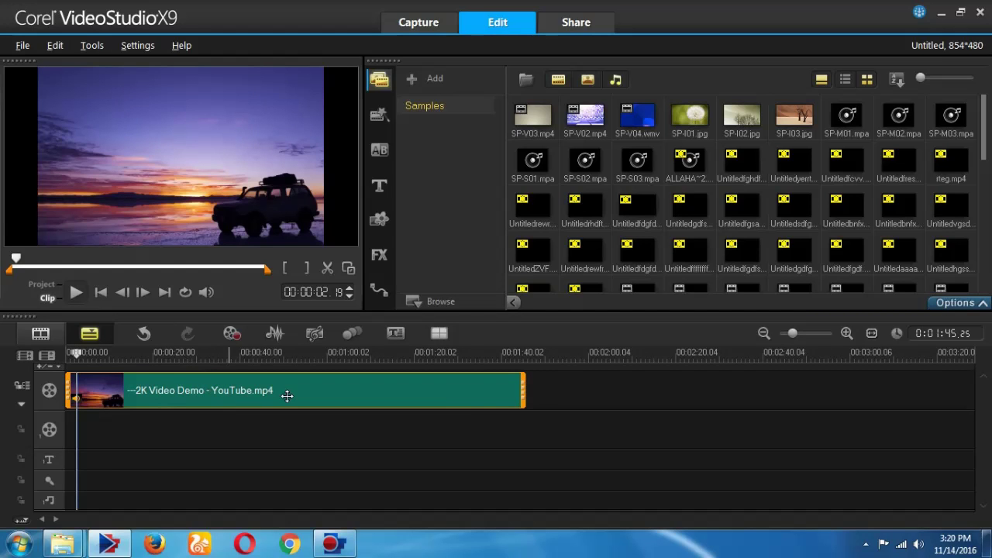
pyautogui.moveTo(524, 389); pyautogui.dragTo(110, 386)
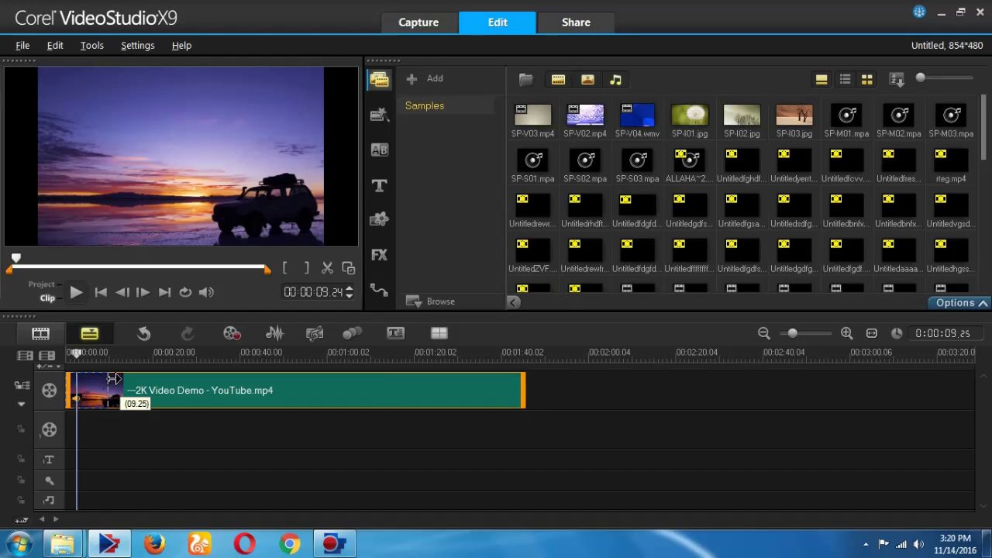
pyautogui.moveTo(93, 358)
pyautogui.mouseDown()
pyautogui.moveTo(81, 361)
pyautogui.moveTo(103, 360)
pyautogui.moveTo(84, 372)
pyautogui.moveTo(91, 374)
pyautogui.moveTo(81, 355)
pyautogui.moveTo(92, 374)
pyautogui.mouseUp()
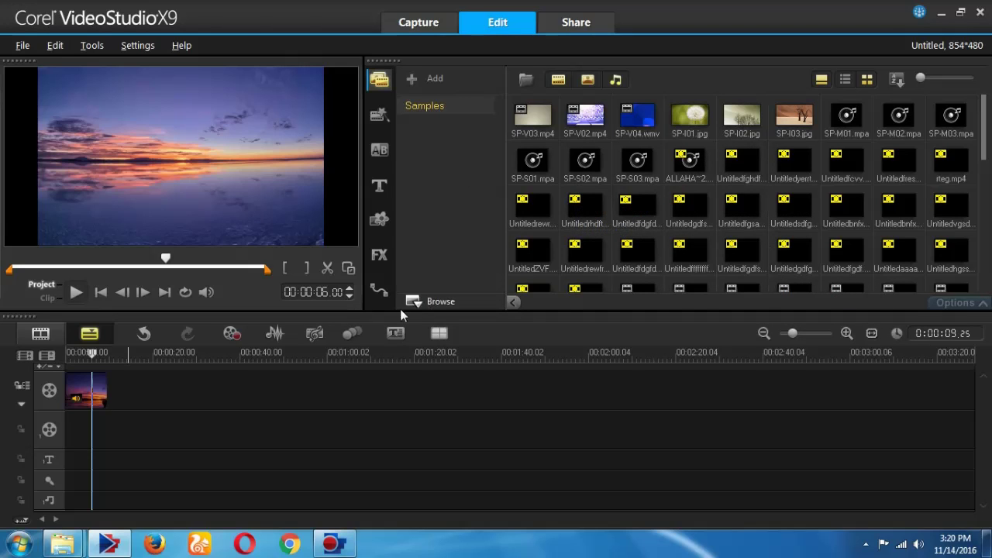
# Add the sample photo SP-I03.jpg to the video track directly after the trimmed video clip.
pyautogui.click(379, 118)
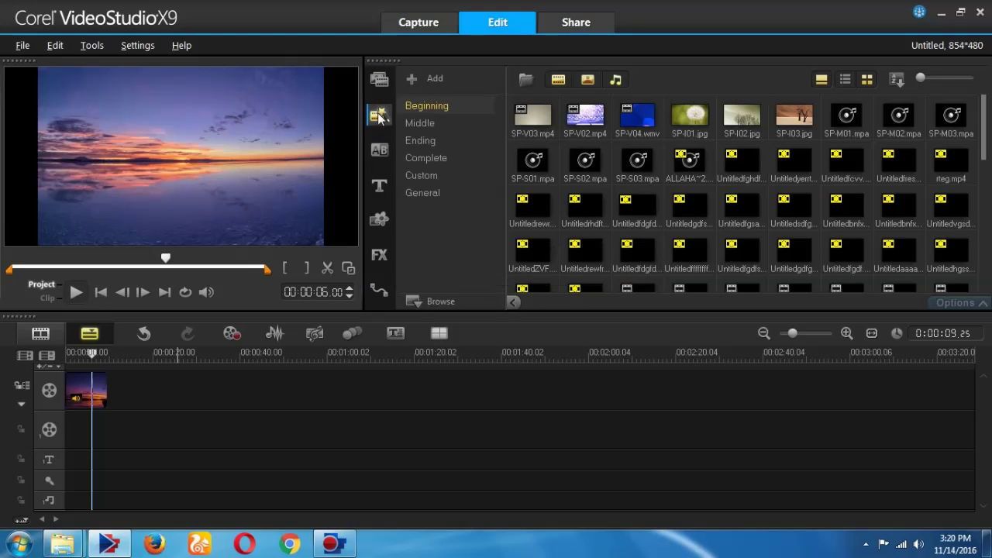
pyautogui.click(383, 83)
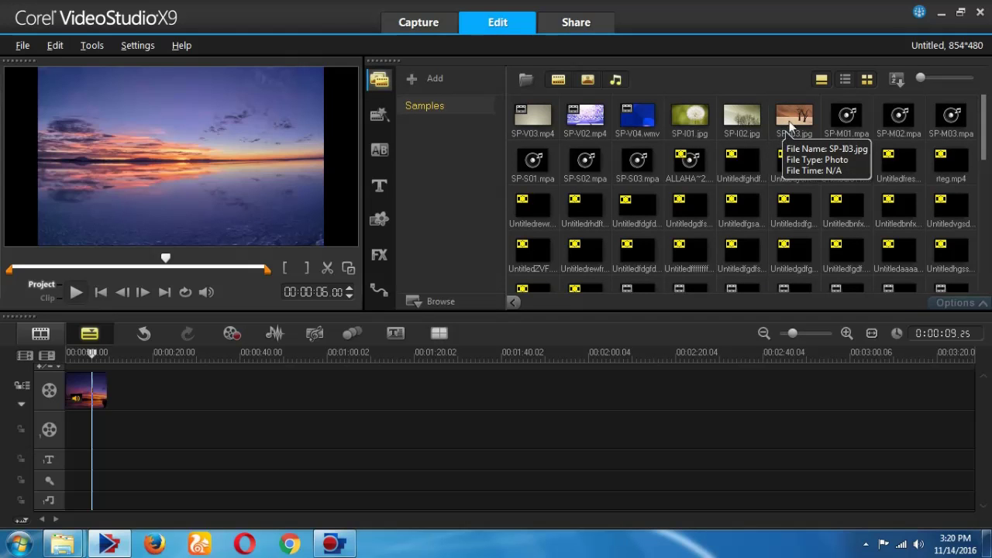
pyautogui.moveTo(788, 116)
pyautogui.mouseDown()
pyautogui.moveTo(132, 402)
pyautogui.moveTo(195, 394)
pyautogui.mouseUp()
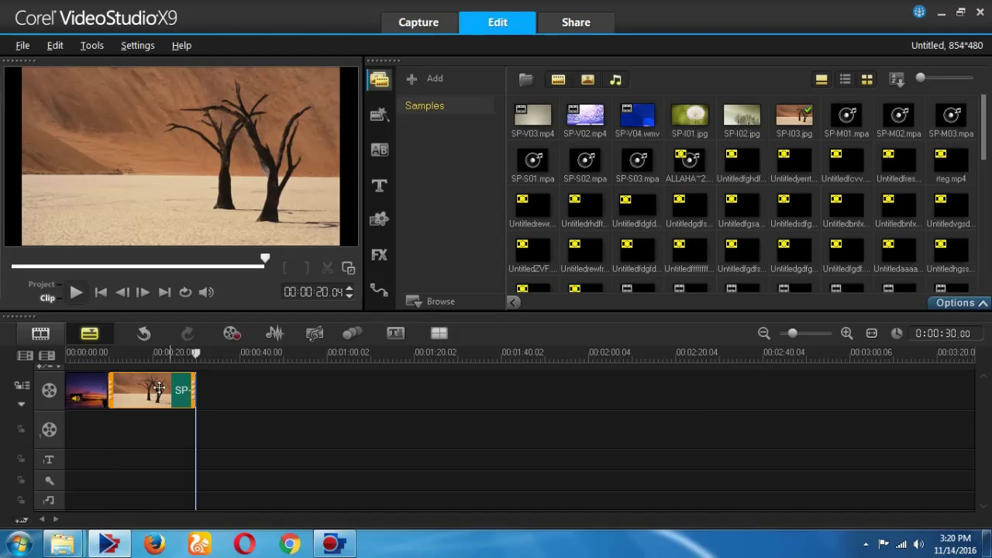
# Place the Bar-Film transition from the full transition collection between the video clip and the photo, and preview it.
pyautogui.moveTo(195, 353); pyautogui.dragTo(103, 375)
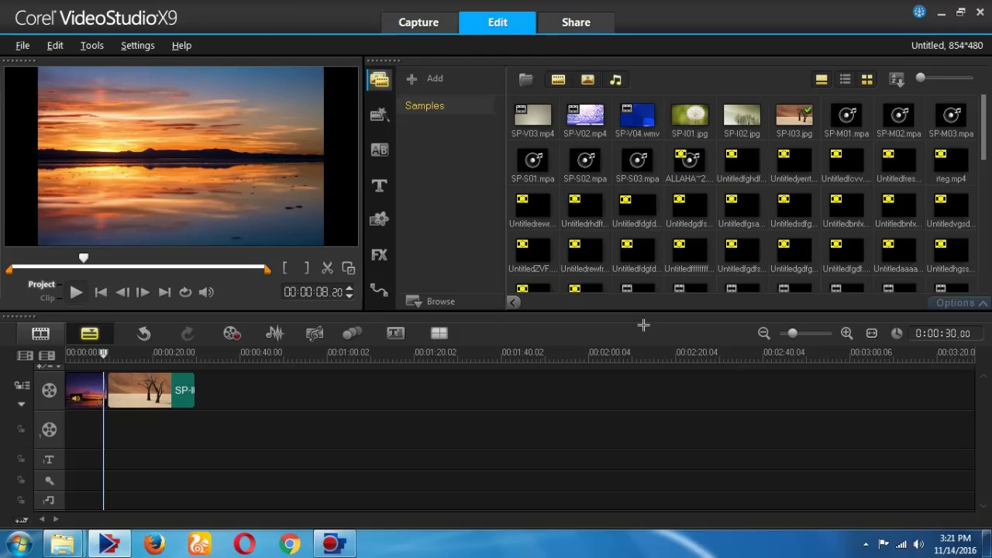
pyautogui.click(380, 151)
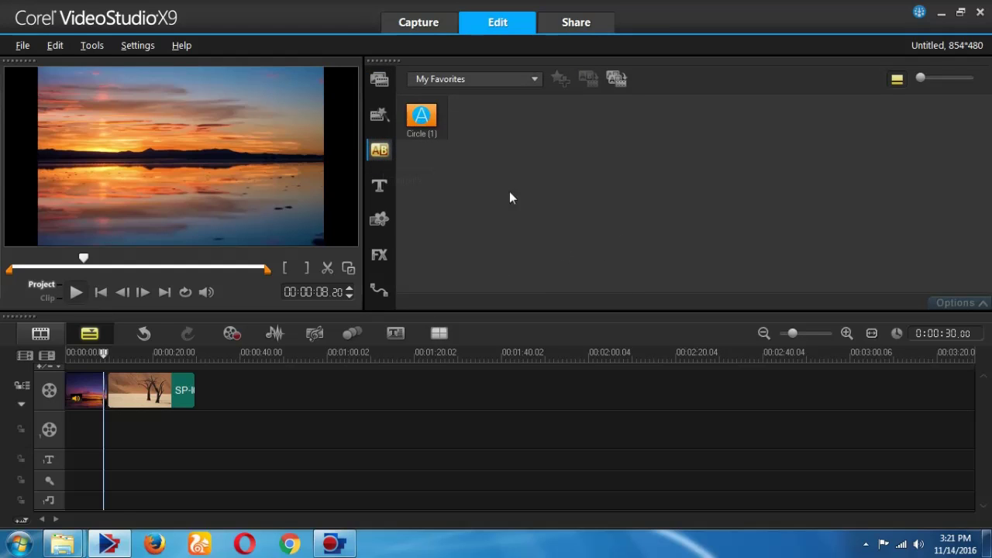
pyautogui.click(473, 80)
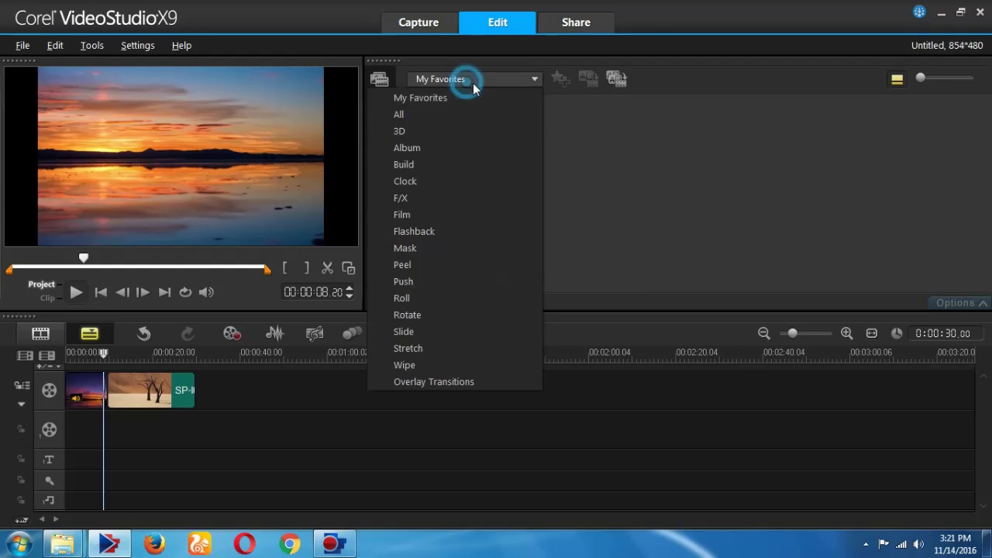
pyautogui.click(444, 124)
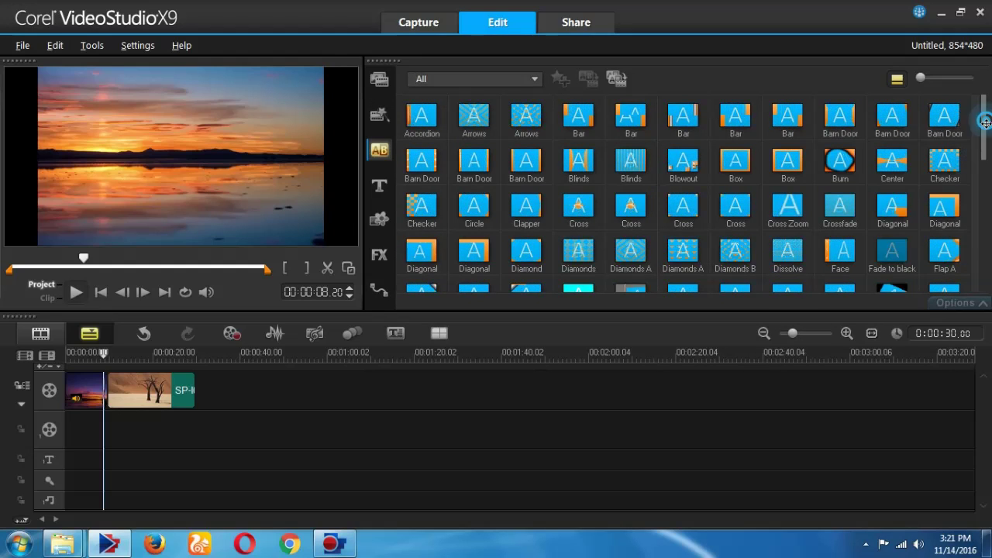
pyautogui.scroll(-2, 987, 159)
pyautogui.scroll(2, 988, 159)
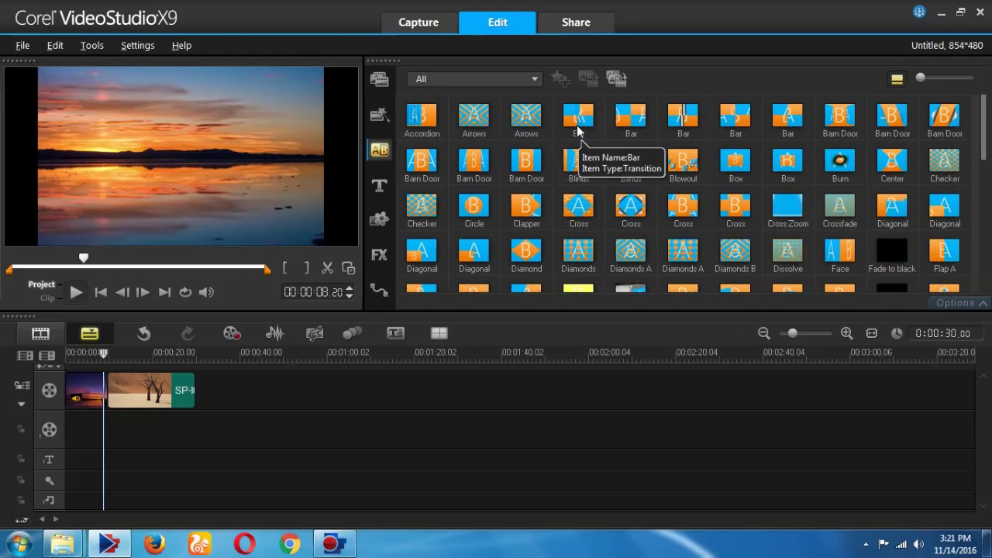
pyautogui.moveTo(580, 117); pyautogui.dragTo(97, 372)
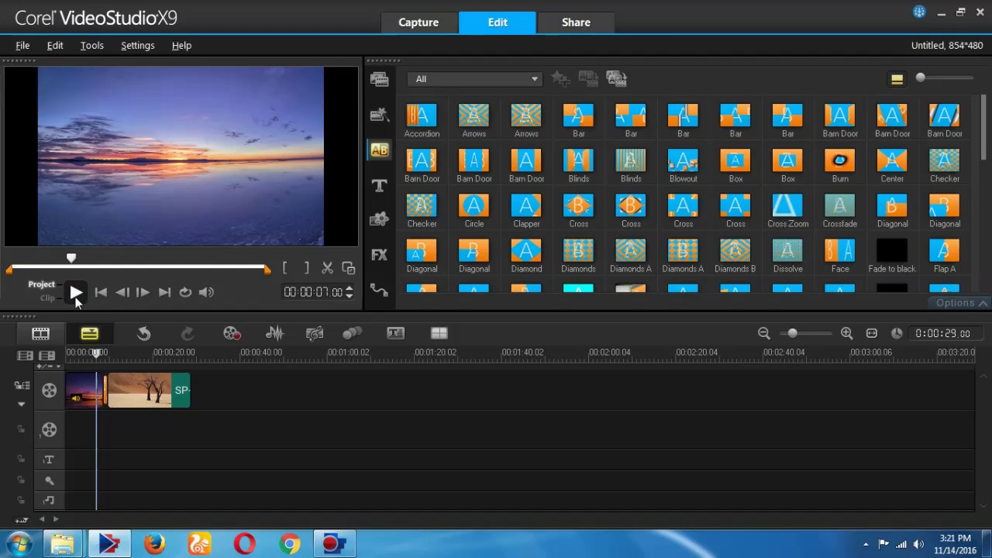
pyautogui.click(75, 292)
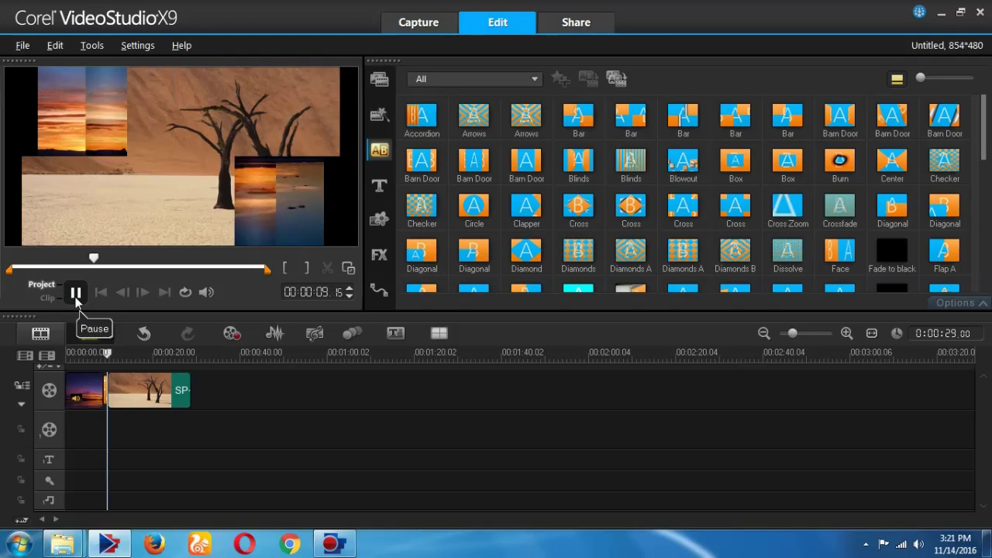
pyautogui.click(76, 294)
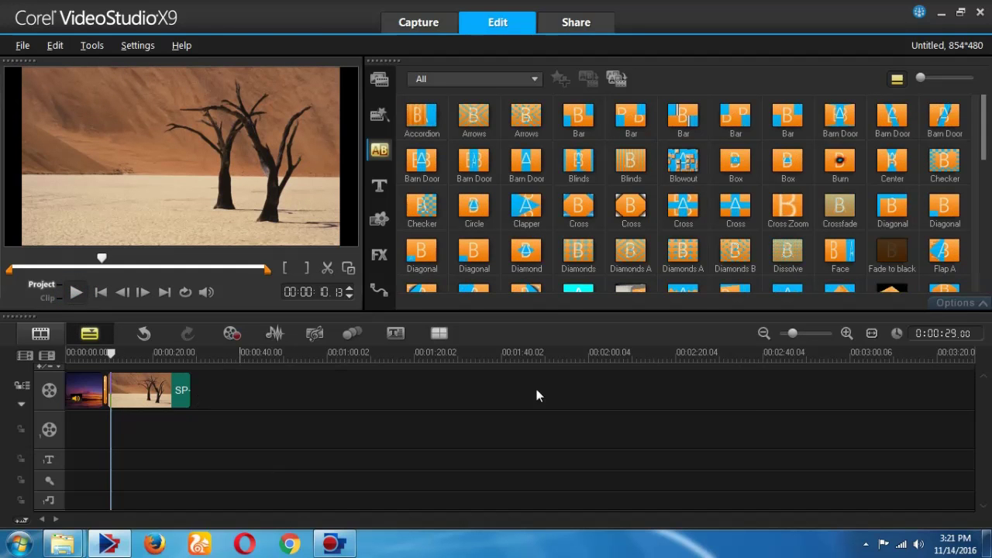
# Set the Bar-Film transition's duration to 0:00:02.00 and choose a different direction for it.
pyautogui.click(128, 398)
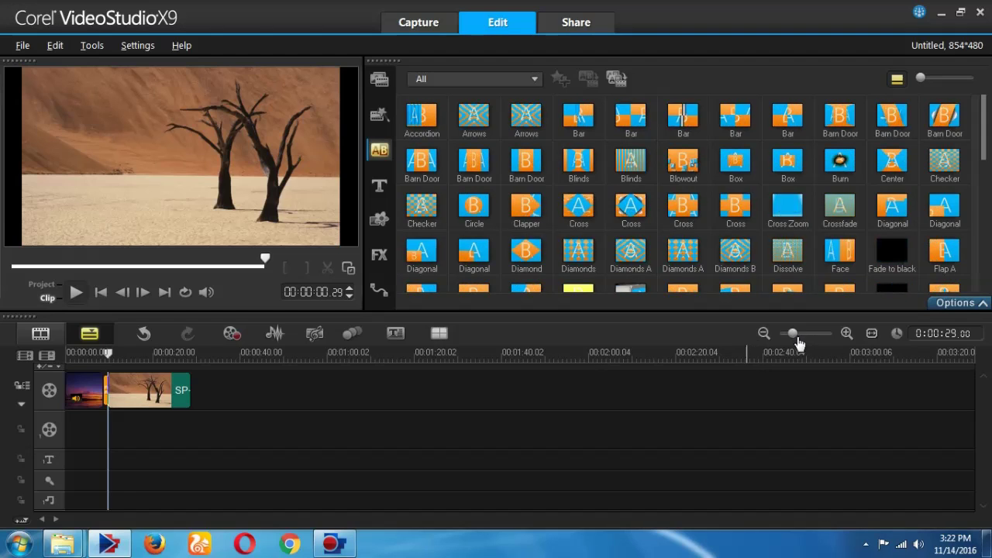
pyautogui.moveTo(795, 335); pyautogui.dragTo(811, 334)
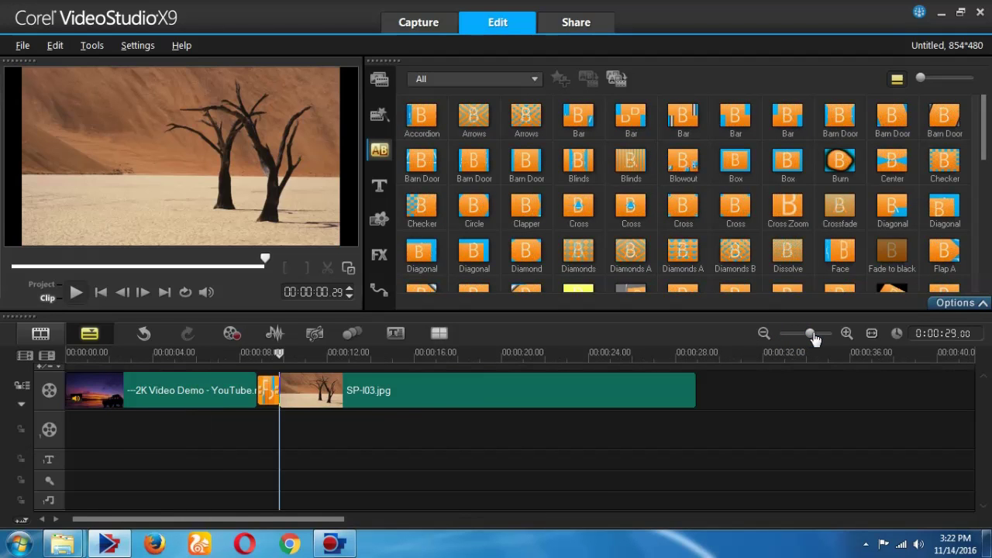
pyautogui.click(955, 303)
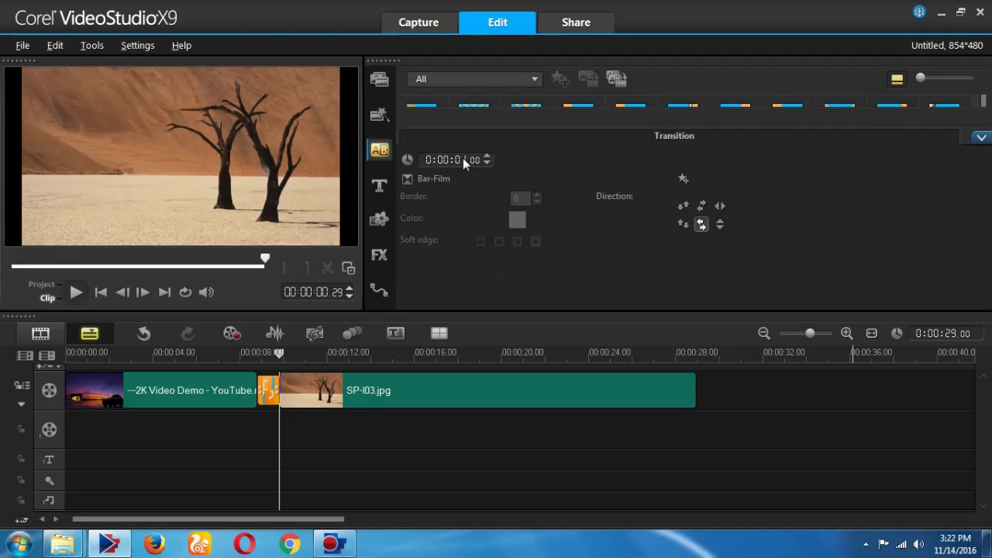
pyautogui.click(487, 156)
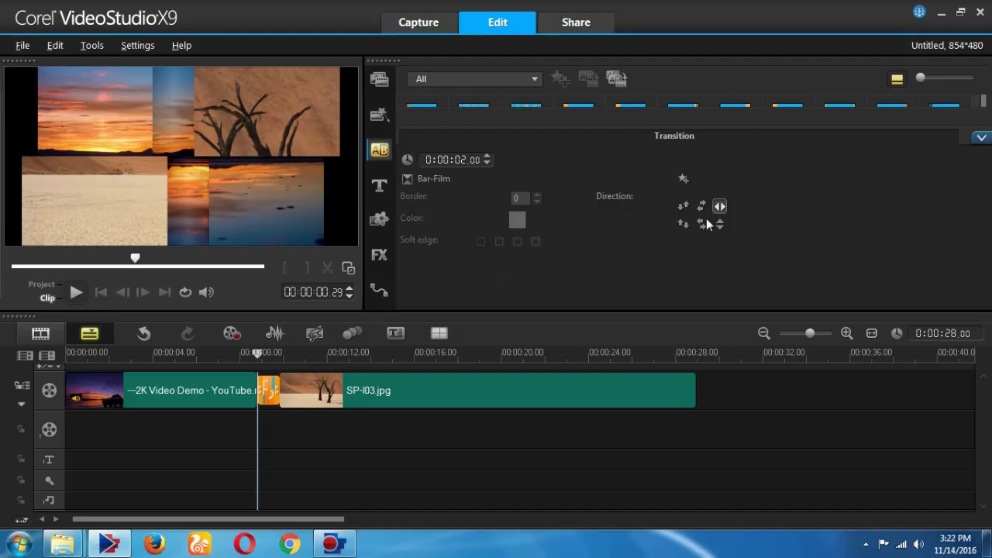
pyautogui.click(682, 210)
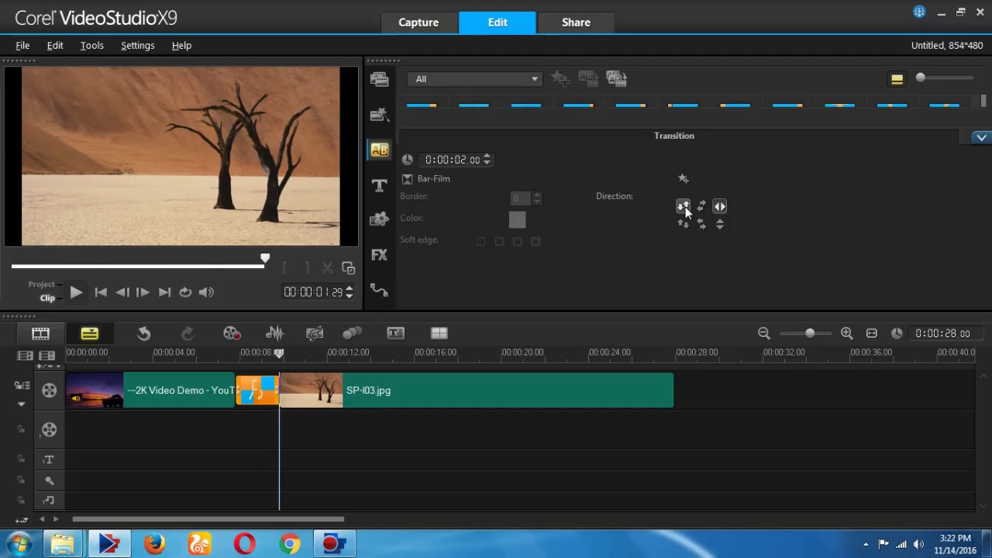
pyautogui.click(684, 207)
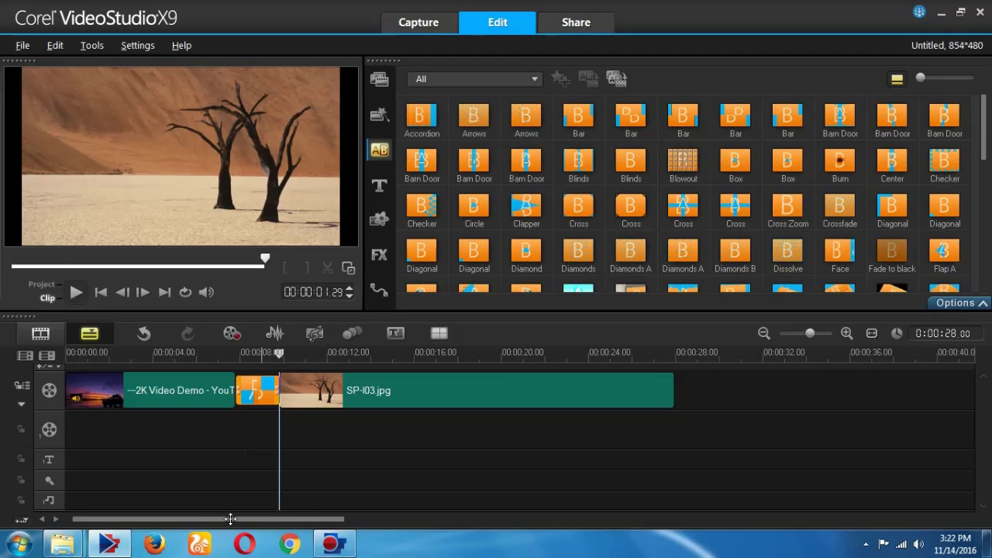
# Add the white-and-green Lorem ipsum title preset to the overlay track below the photo and extend its start to a duration of 0:00:09.17.
pyautogui.click(380, 187)
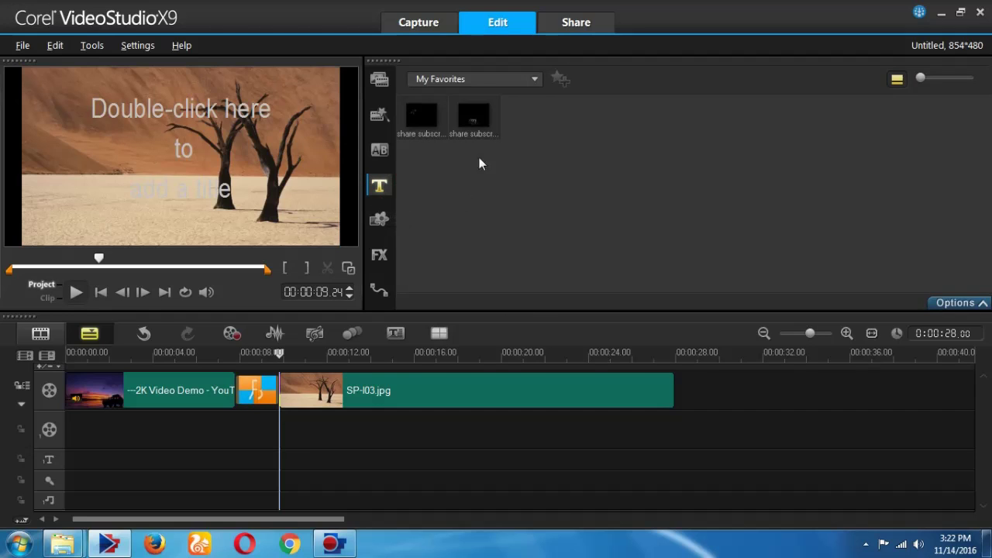
pyautogui.click(434, 80)
pyautogui.click(433, 112)
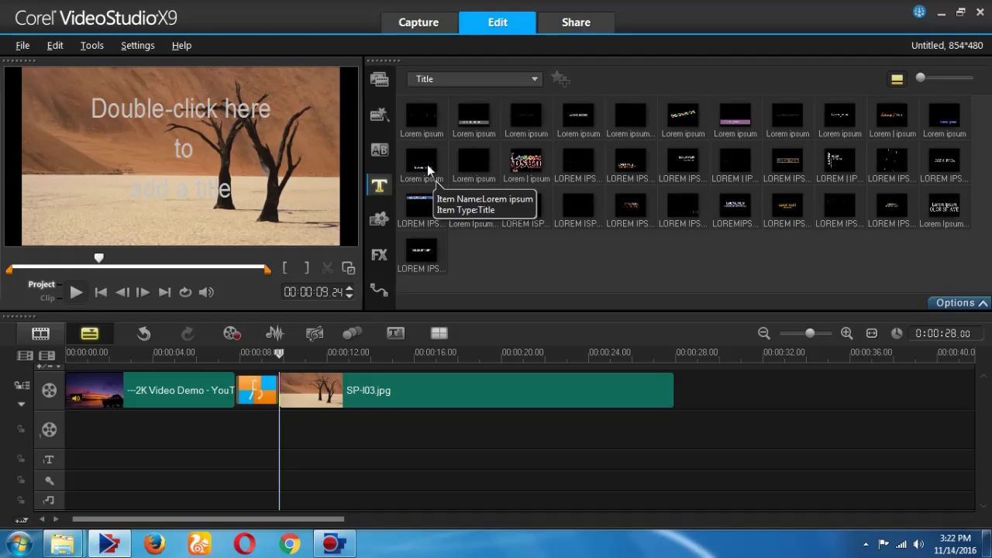
pyautogui.moveTo(427, 169); pyautogui.dragTo(506, 432)
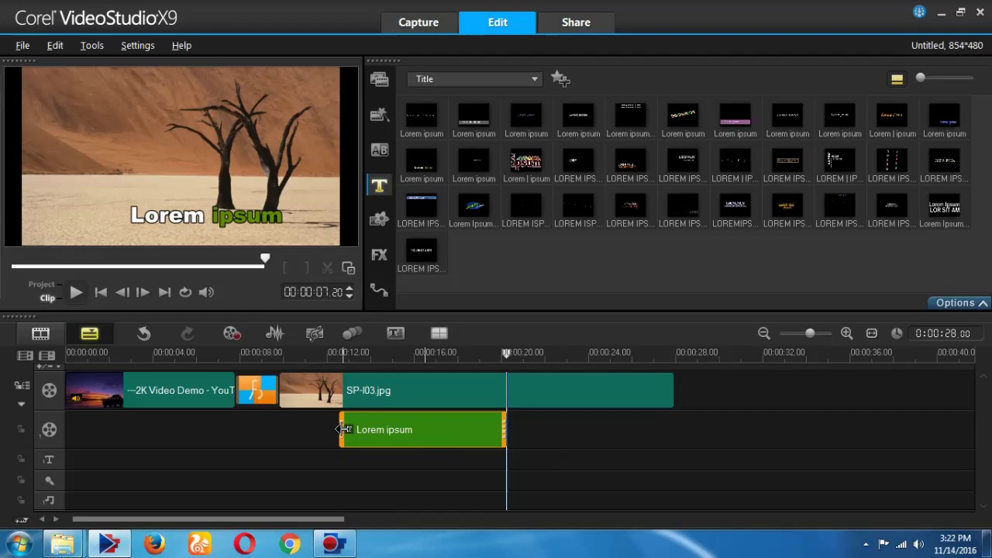
pyautogui.moveTo(341, 436); pyautogui.dragTo(300, 431)
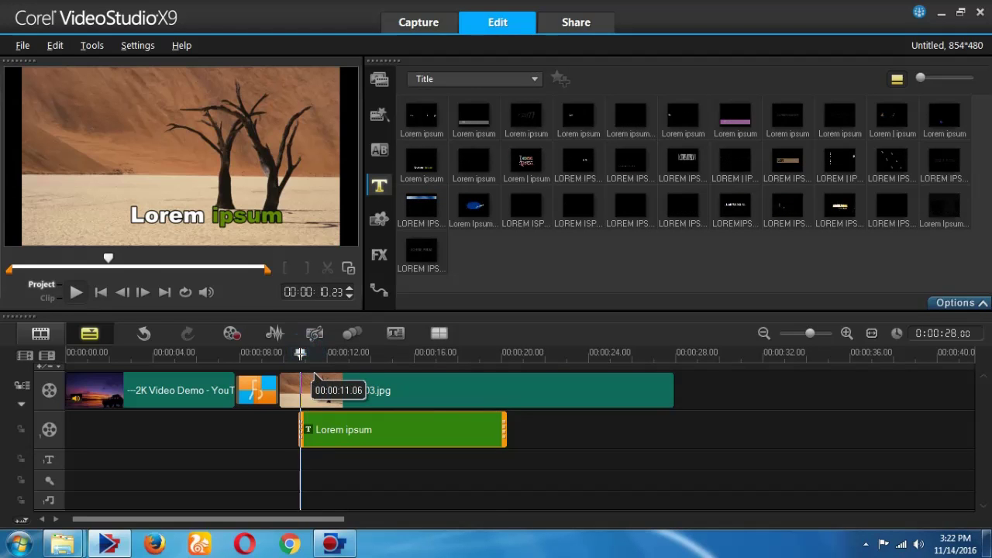
pyautogui.moveTo(300, 354); pyautogui.dragTo(365, 355)
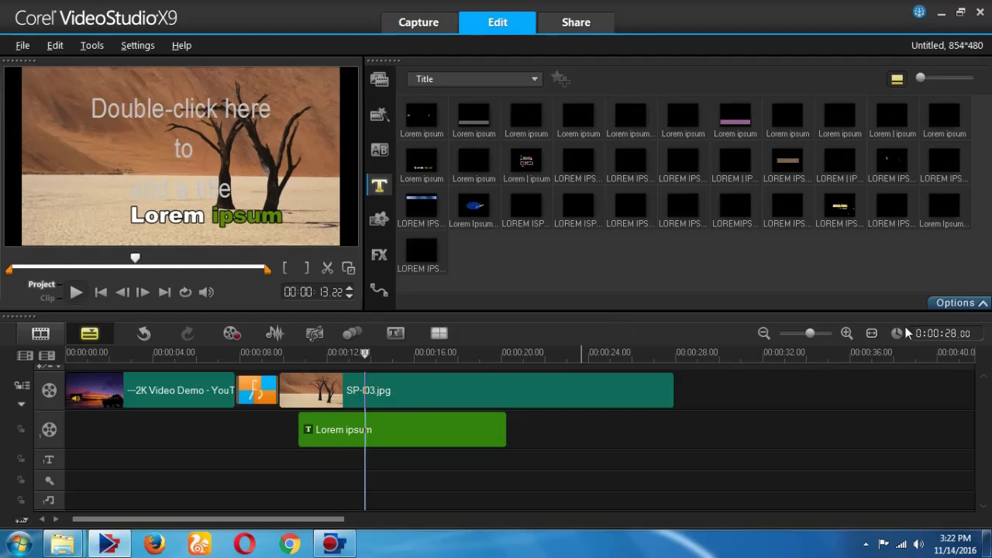
# Move the Lorem ipsum title up to mid-height in the frame and replace its text with "corel video studio".
pyautogui.click(380, 435)
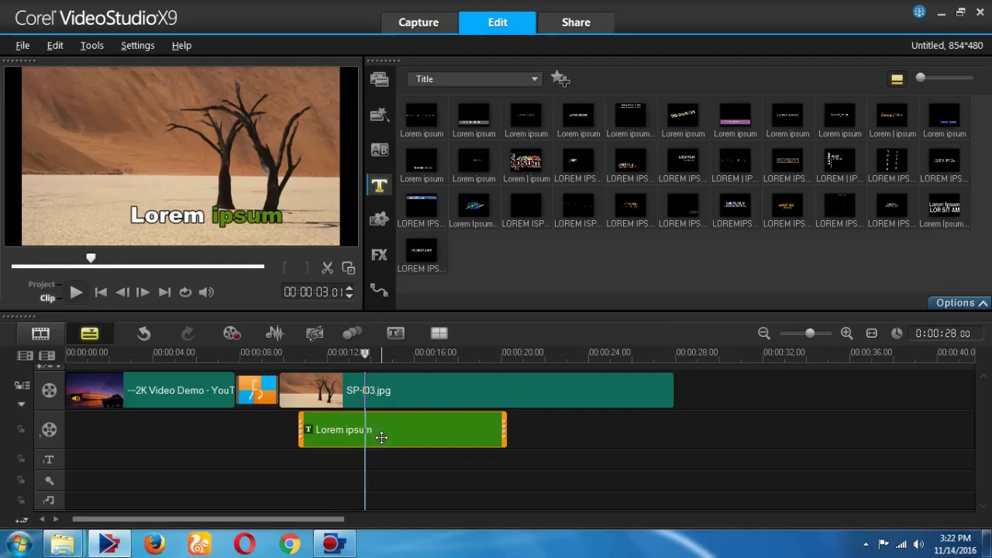
pyautogui.doubleClick(232, 210)
pyautogui.moveTo(233, 211); pyautogui.dragTo(244, 166)
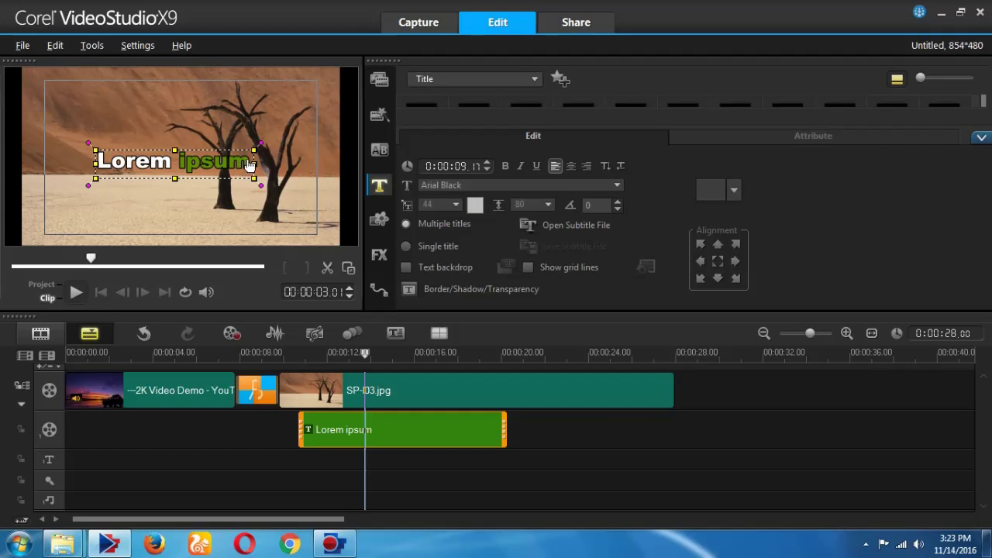
pyautogui.doubleClick(247, 160)
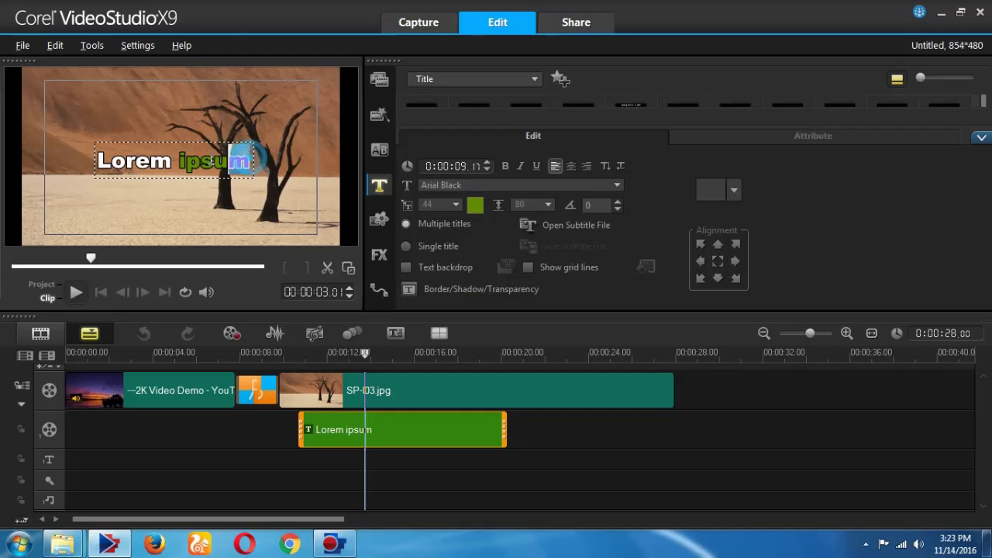
pyautogui.moveTo(248, 160); pyautogui.dragTo(24, 164)
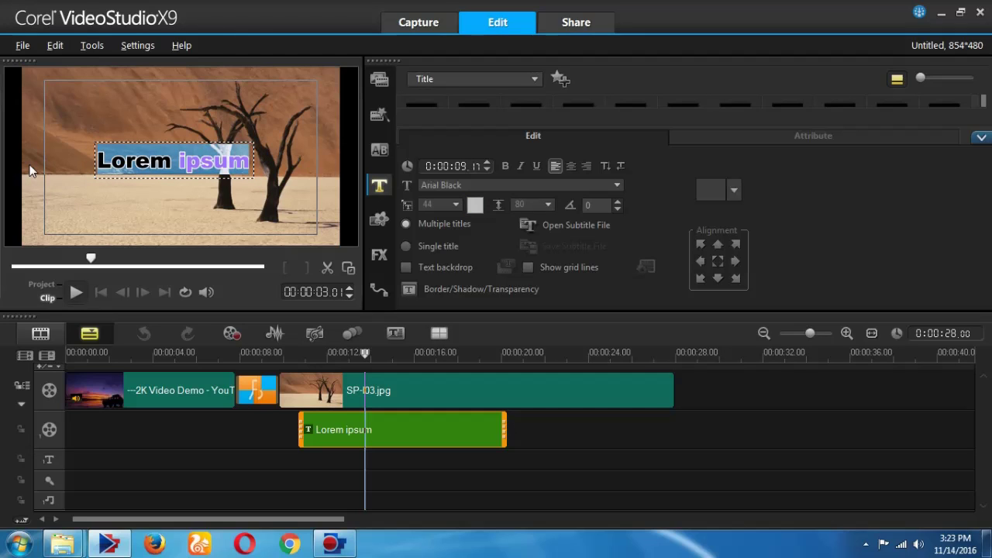
pyautogui.write('c')
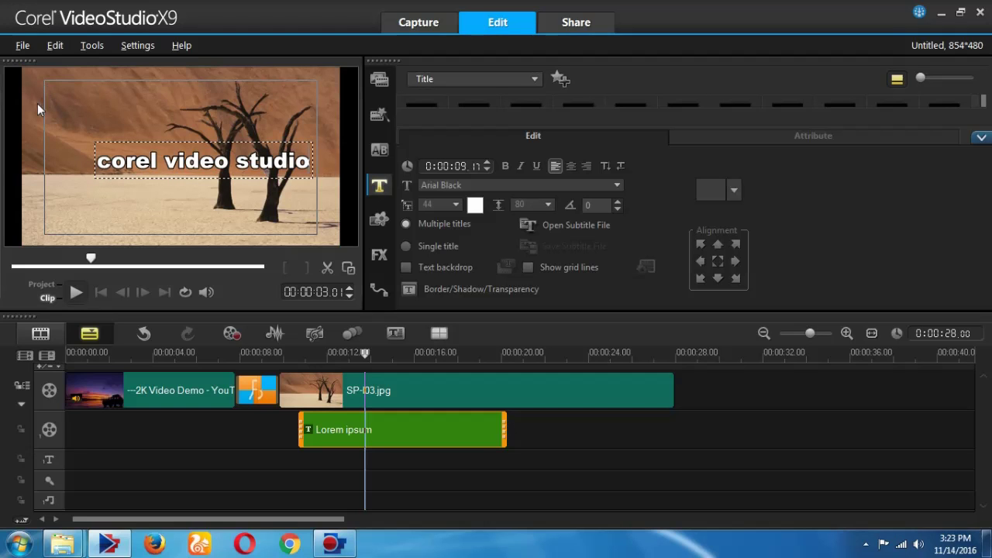
pyautogui.click(183, 103)
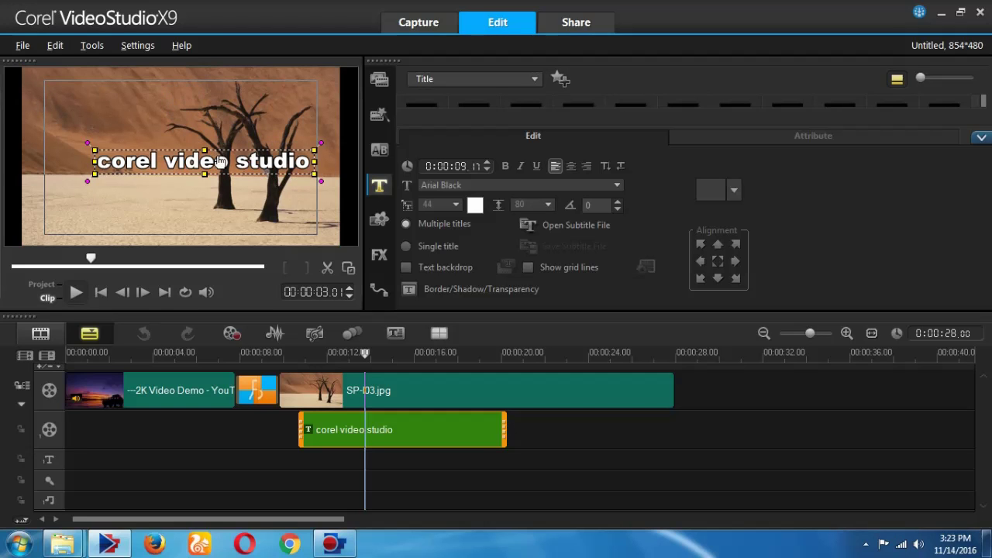
# Centre the "corel video studio" title horizontally over the photo and park the playhead at about 00:00:15.12.
pyautogui.moveTo(229, 162); pyautogui.dragTo(203, 159)
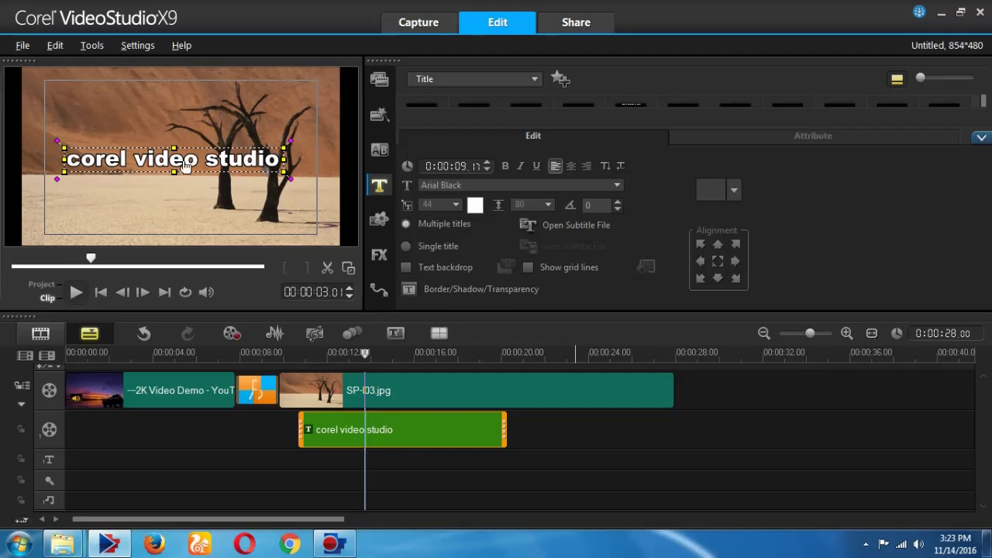
pyautogui.moveTo(184, 167)
pyautogui.mouseDown()
pyautogui.moveTo(208, 155)
pyautogui.moveTo(186, 170)
pyautogui.mouseUp()
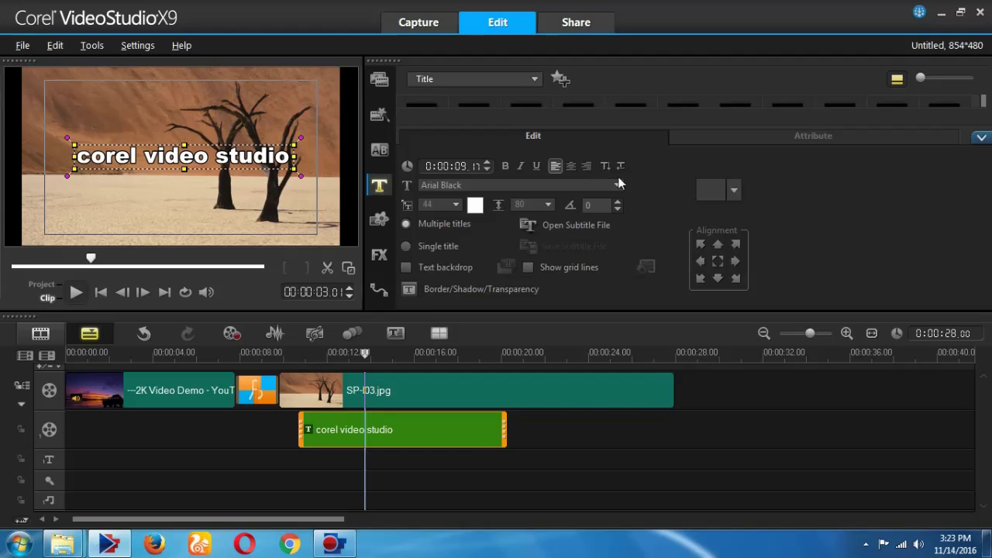
pyautogui.moveTo(380, 358); pyautogui.dragTo(401, 355)
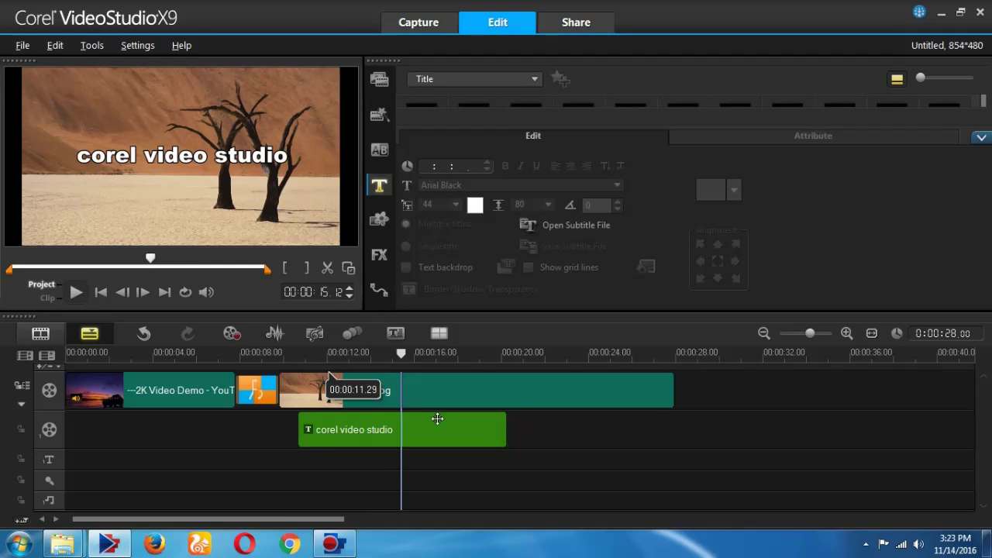
# Enable animation for the "corel video studio" title, try the Moving Path type, and settle on the Fade type.
pyautogui.click(422, 428)
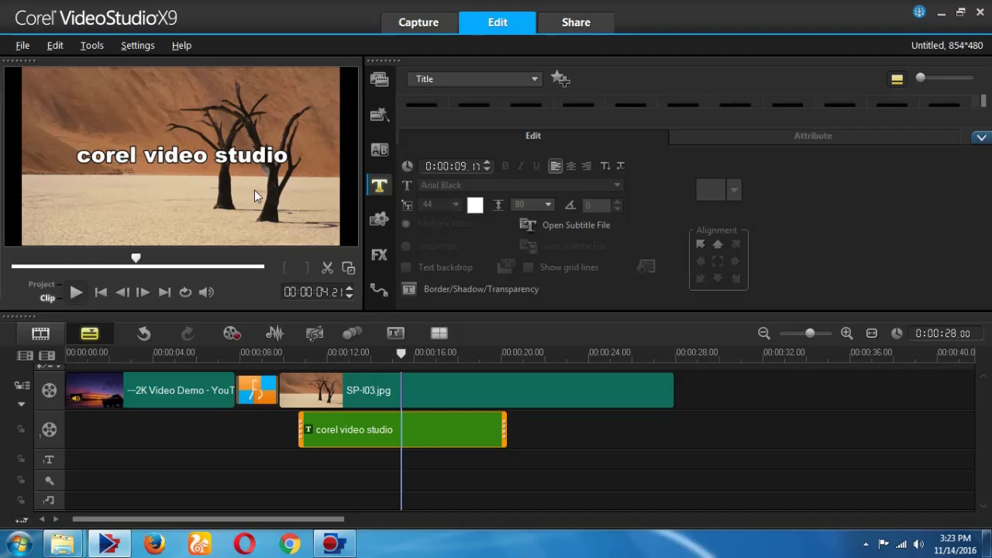
pyautogui.click(229, 159)
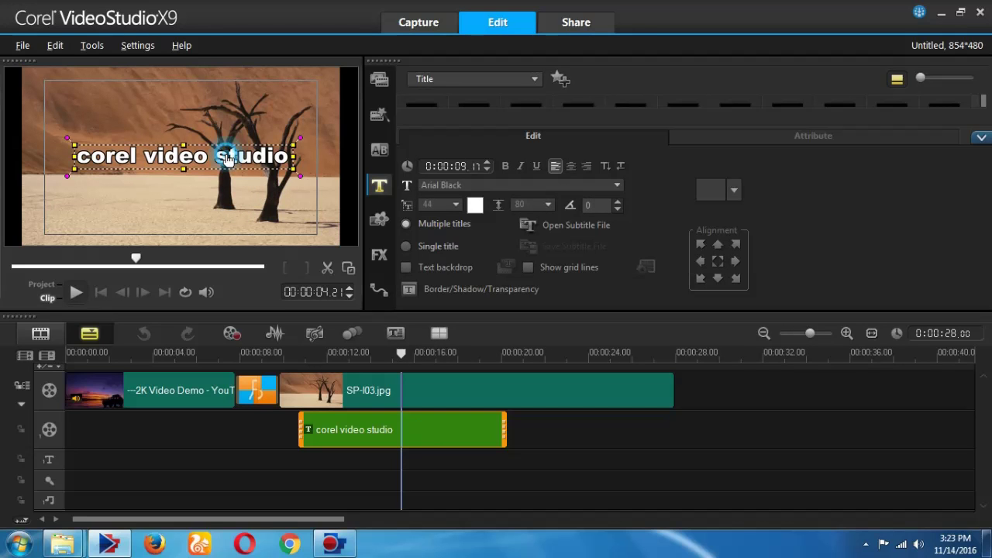
pyautogui.click(816, 138)
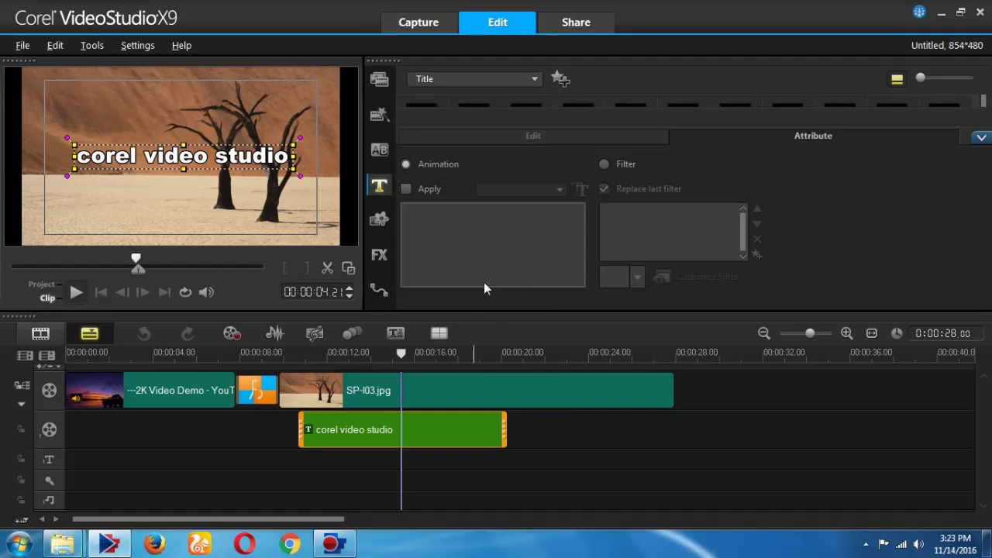
pyautogui.click(408, 189)
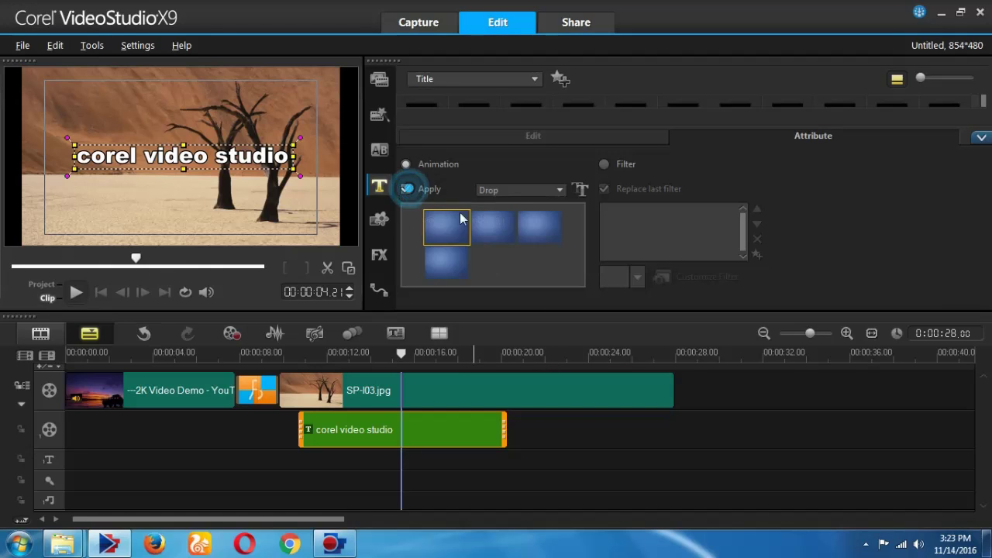
pyautogui.click(505, 190)
pyautogui.click(506, 190)
pyautogui.click(506, 190)
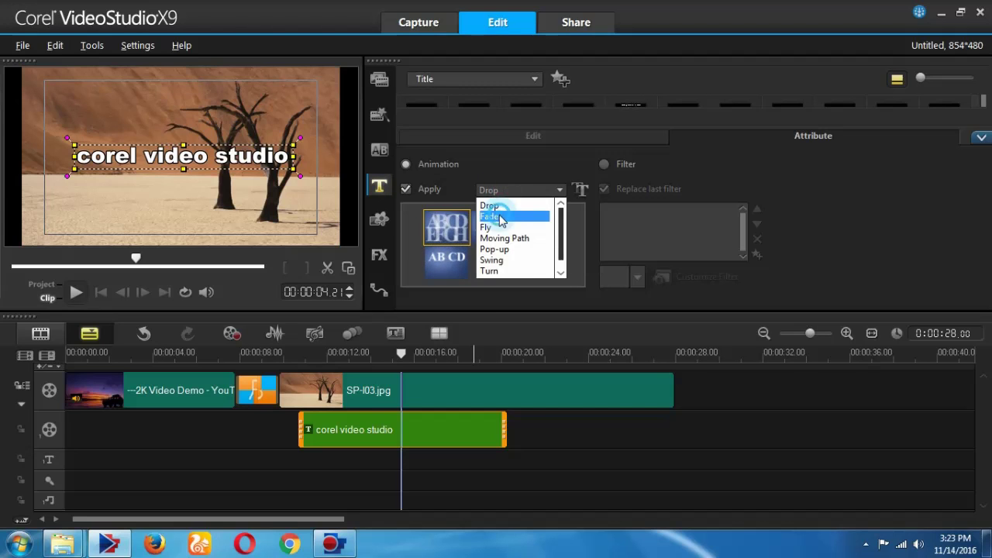
pyautogui.click(500, 221)
pyautogui.click(504, 190)
pyautogui.click(492, 226)
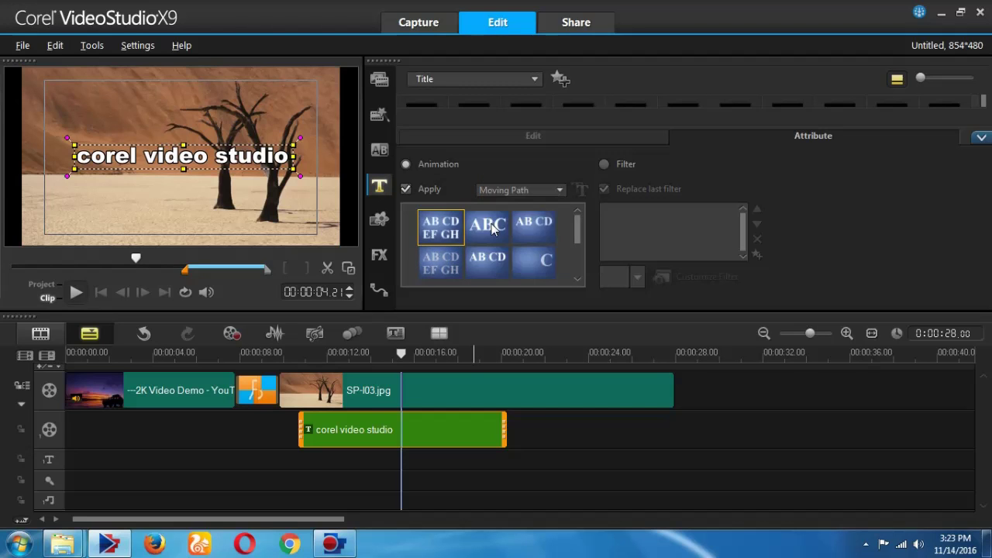
pyautogui.click(505, 189)
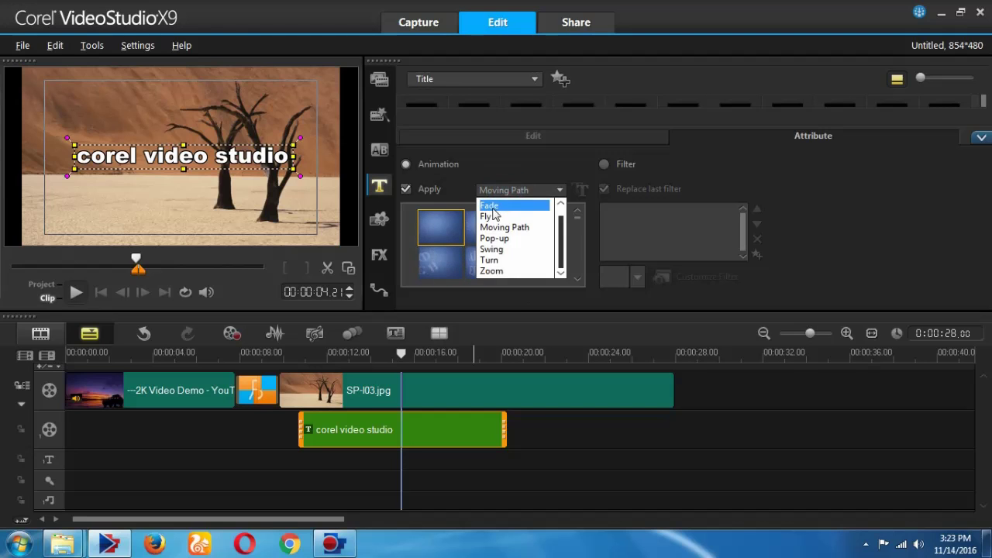
pyautogui.click(494, 208)
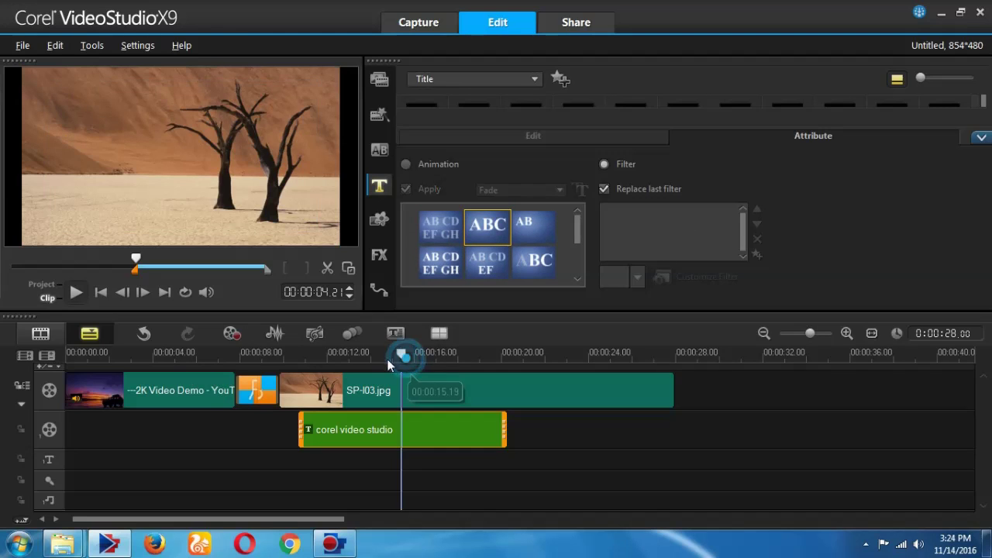
# Play the project from about 00:00:10.06 to preview the title's Fade animation, stopping at about 00:00:16.27.
pyautogui.moveTo(406, 362); pyautogui.dragTo(287, 362)
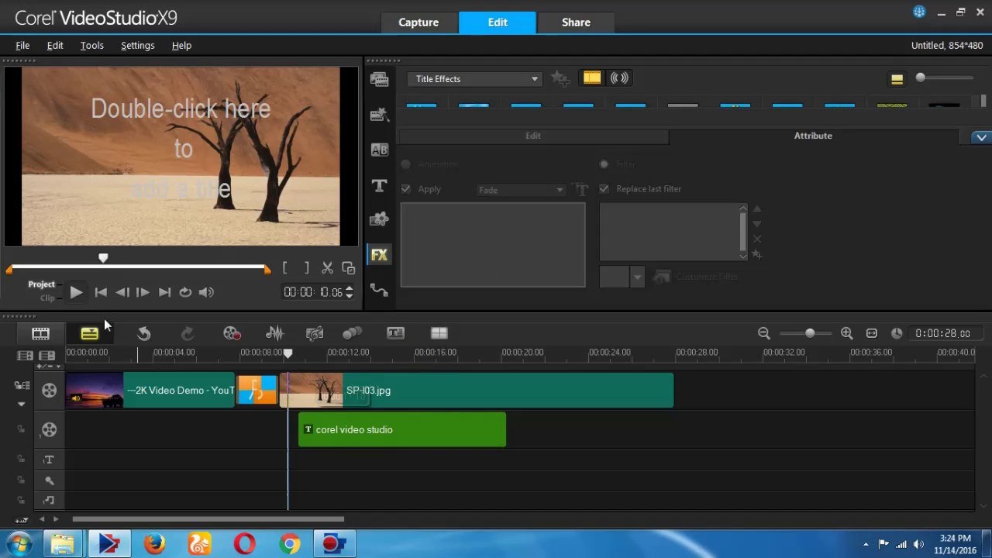
pyautogui.click(76, 294)
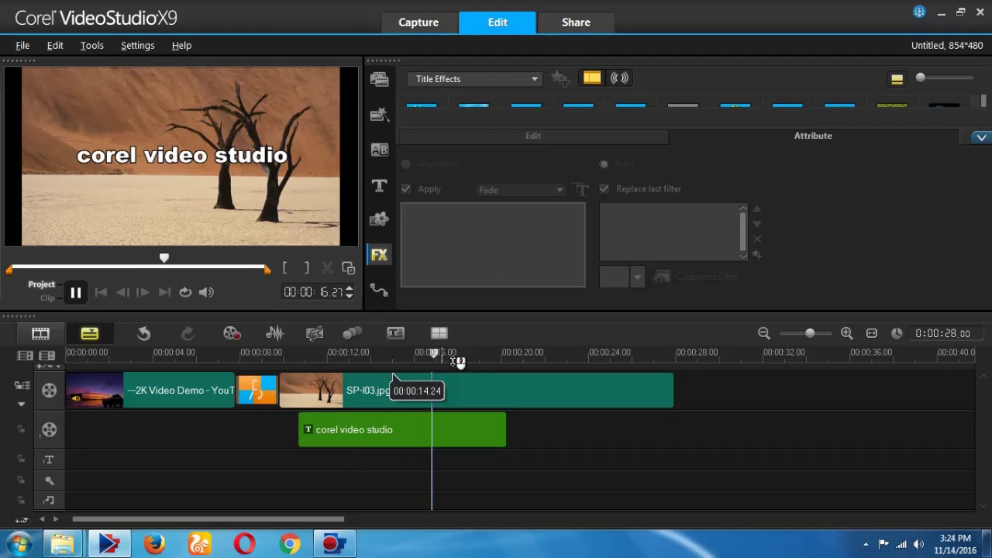
pyautogui.moveTo(442, 355)
pyautogui.mouseDown()
pyautogui.moveTo(421, 355)
pyautogui.moveTo(434, 354)
pyautogui.mouseUp()
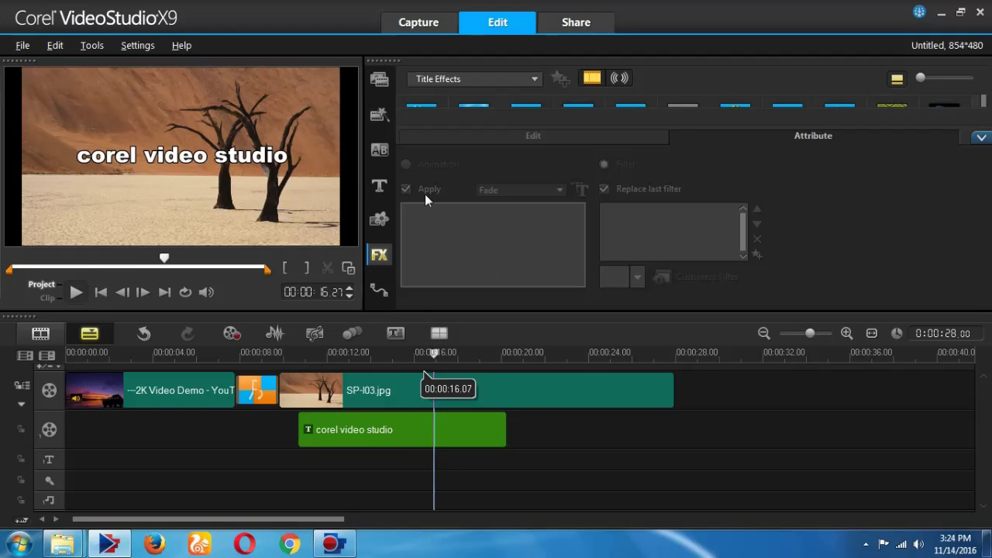
# Add the Dissolve transition to the end of the title clip on the overlay track and preview it.
pyautogui.click(379, 152)
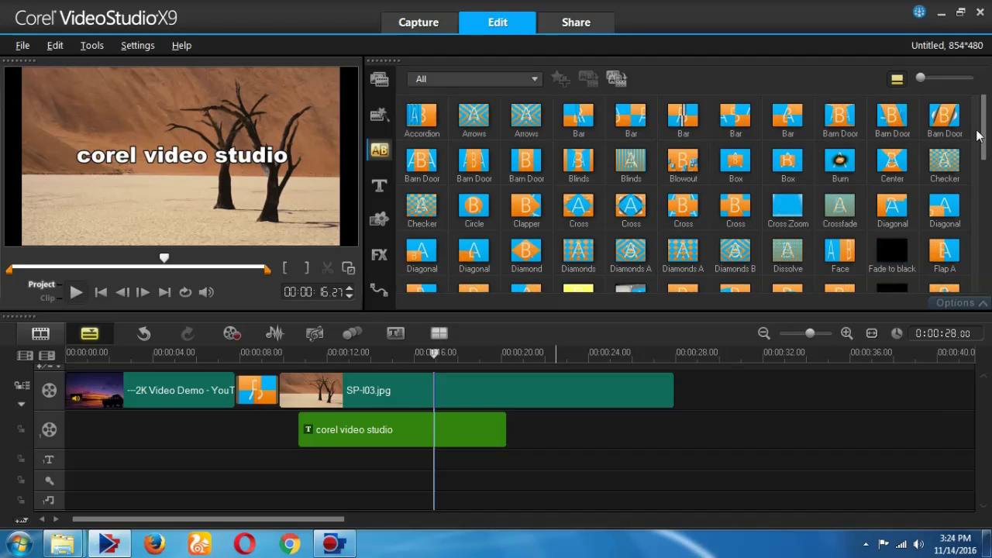
pyautogui.scroll(-1, 986, 124)
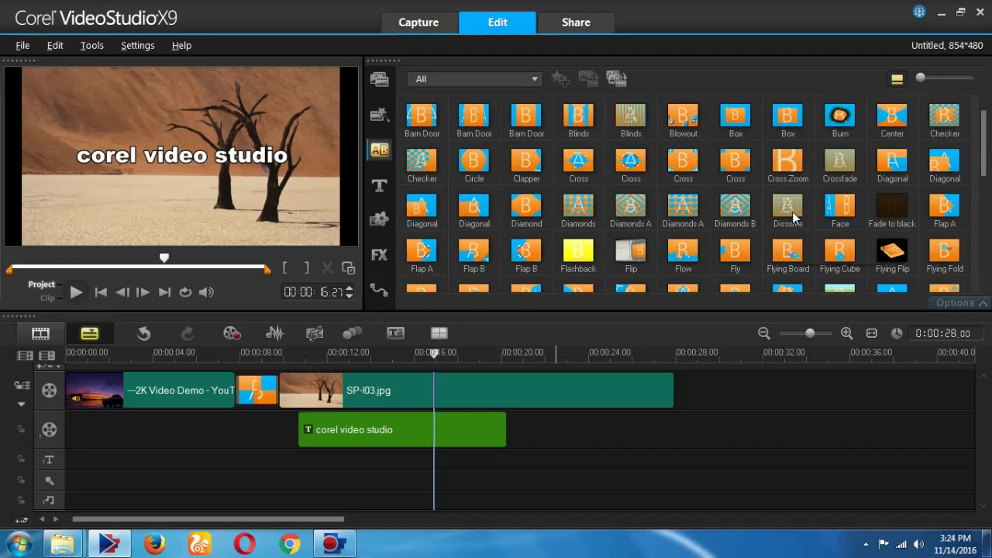
pyautogui.moveTo(792, 217); pyautogui.dragTo(484, 429)
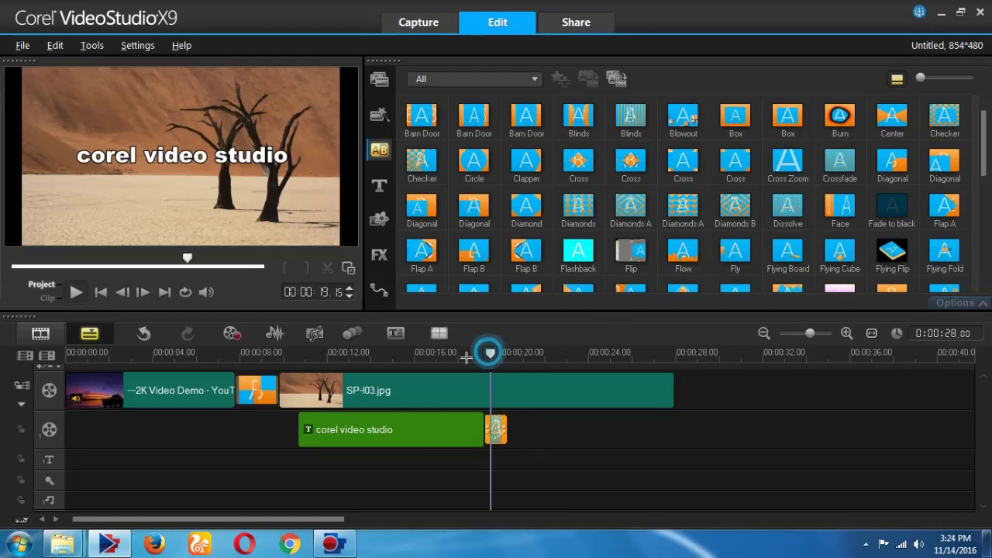
pyautogui.click(337, 354)
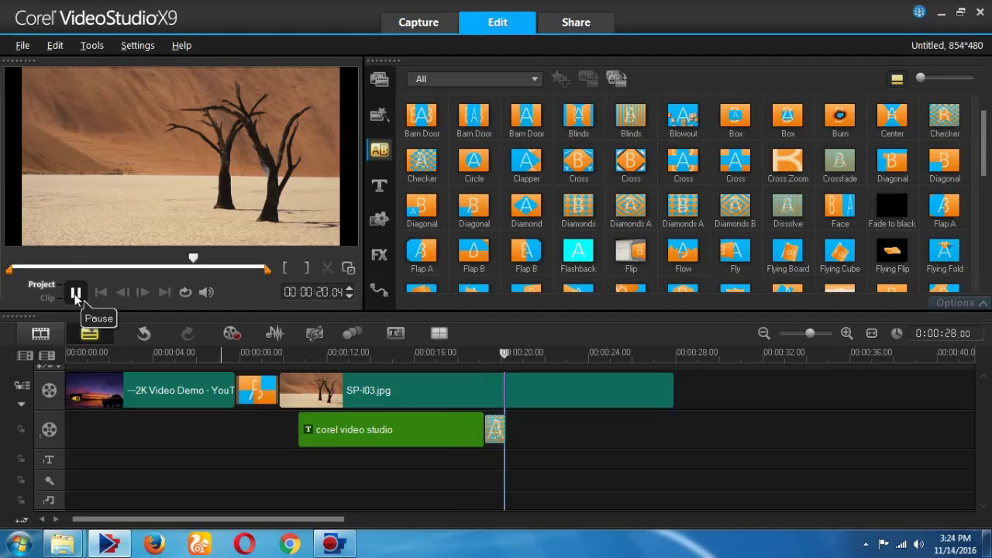
pyautogui.moveTo(532, 361); pyautogui.dragTo(379, 360)
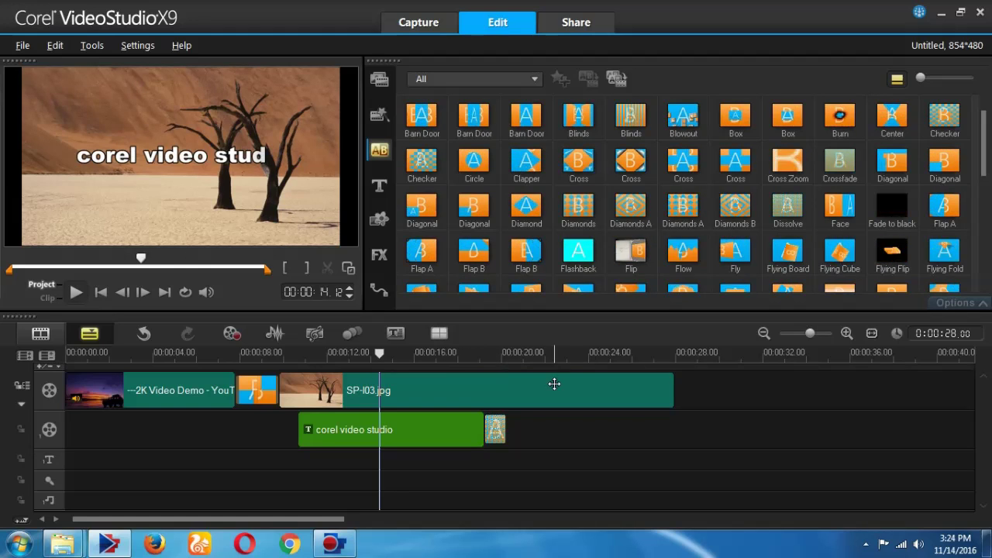
# Apply the Bubble filter from the full filter collection to the SP-I03.jpg photo and preview it under the title.
pyautogui.click(379, 255)
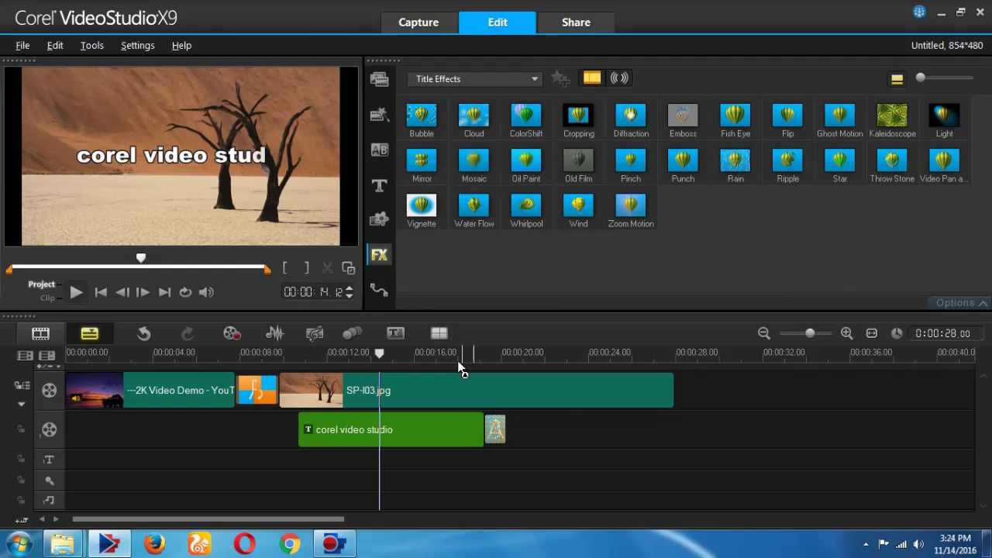
pyautogui.moveTo(386, 358); pyautogui.dragTo(380, 359)
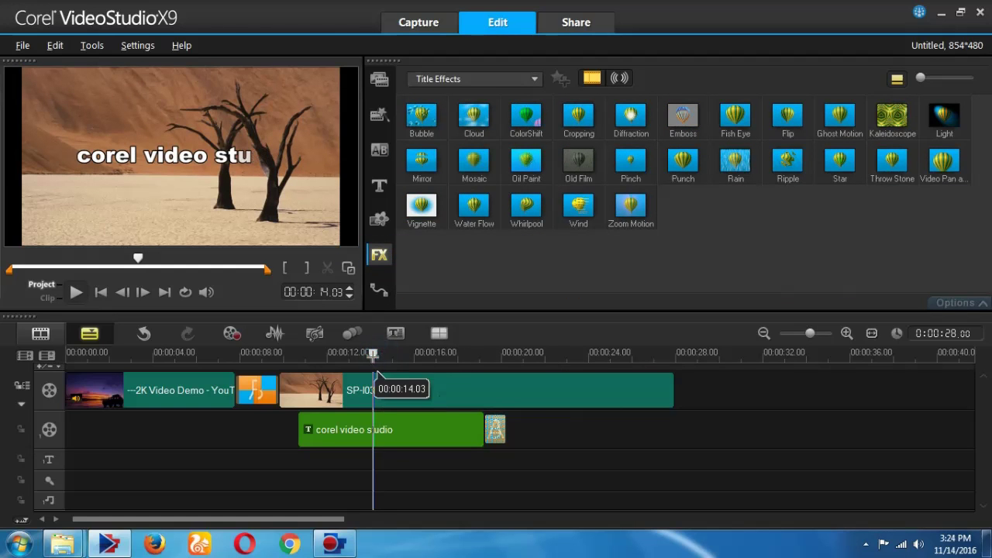
pyautogui.click(463, 79)
pyautogui.click(424, 114)
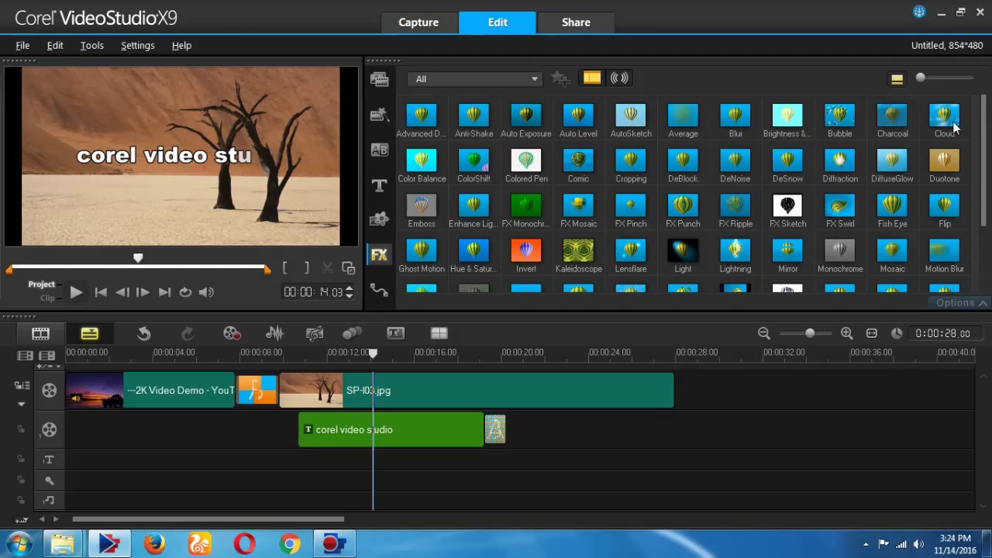
pyautogui.moveTo(838, 116); pyautogui.dragTo(432, 394)
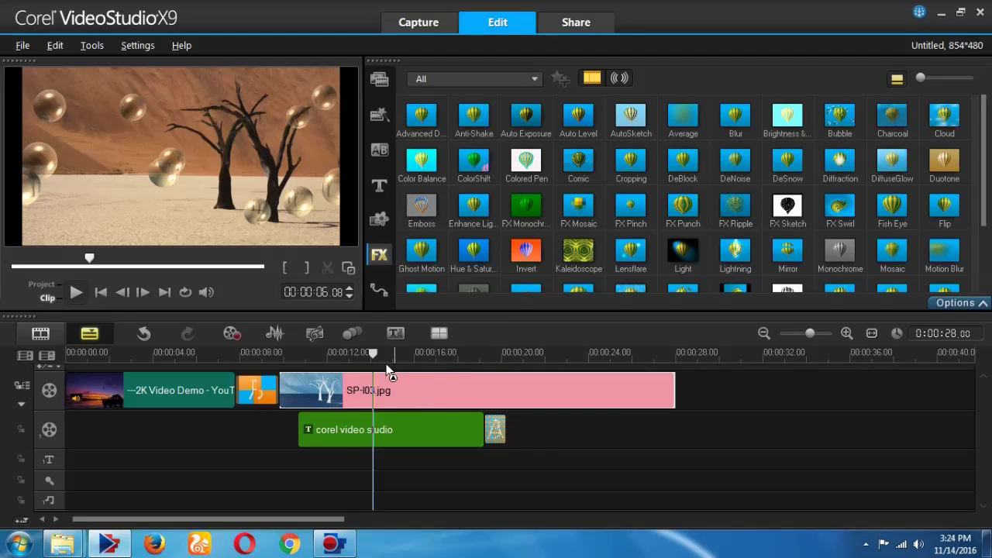
pyautogui.moveTo(338, 353); pyautogui.dragTo(399, 356)
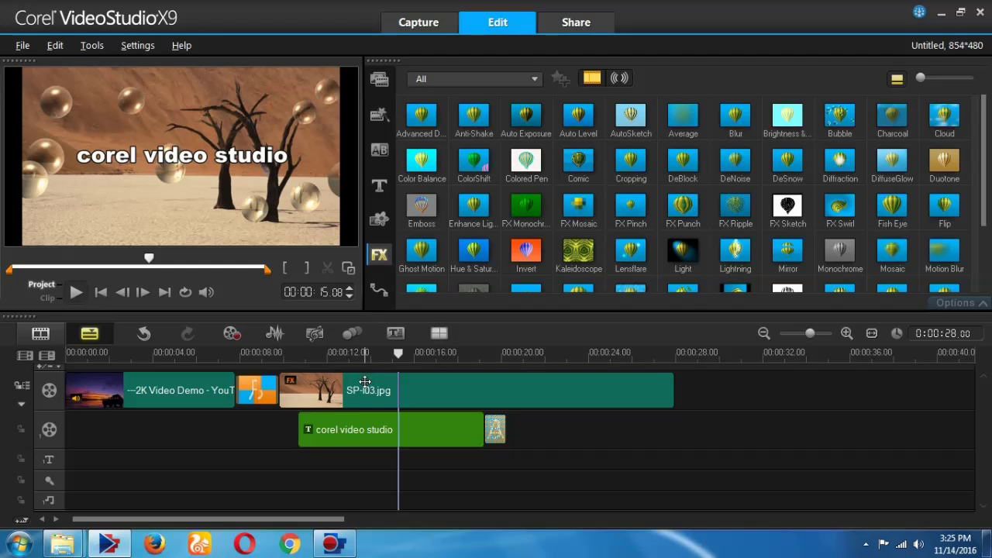
# Open the Bubble filter's customisation for the SP-I03.jpg photo and look over its advanced motion settings.
pyautogui.click(385, 385)
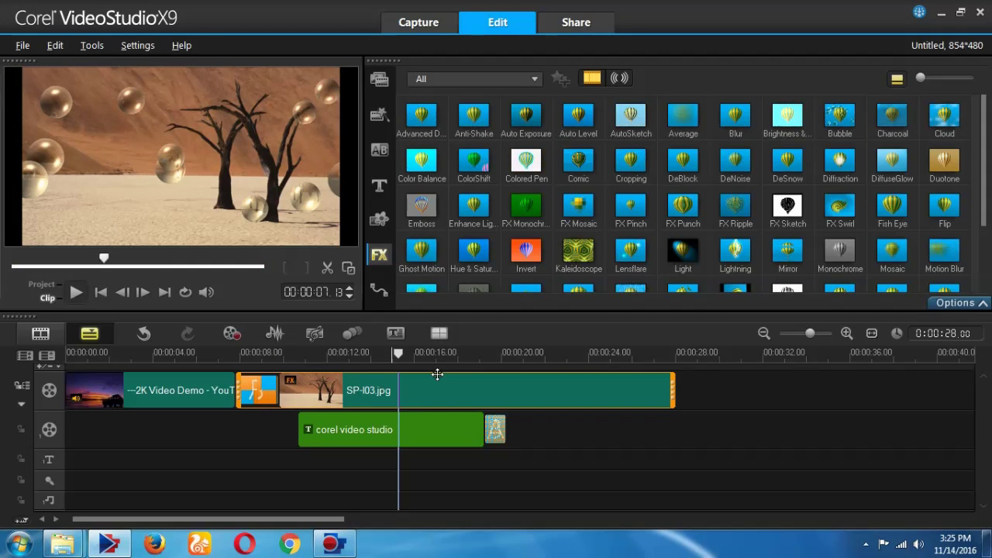
pyautogui.click(958, 303)
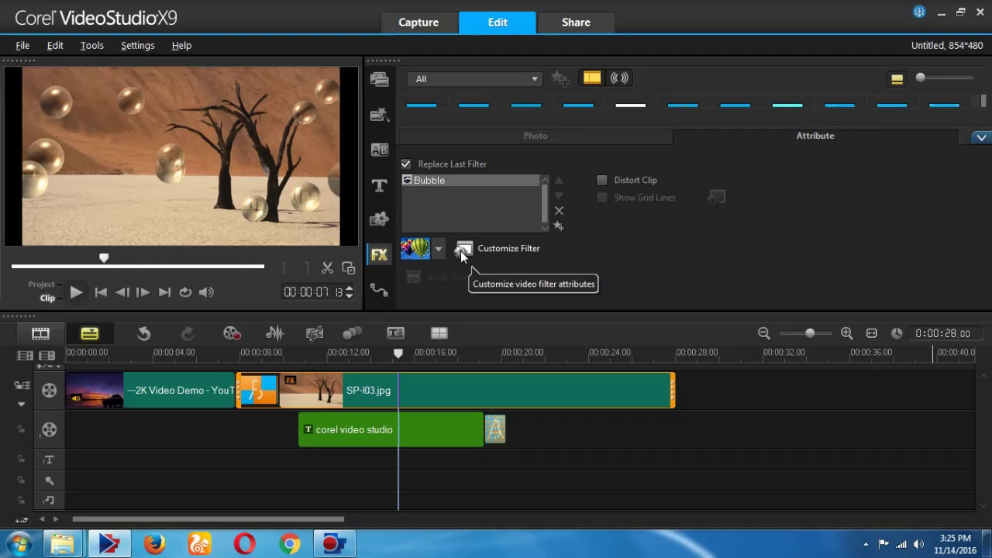
pyautogui.click(495, 249)
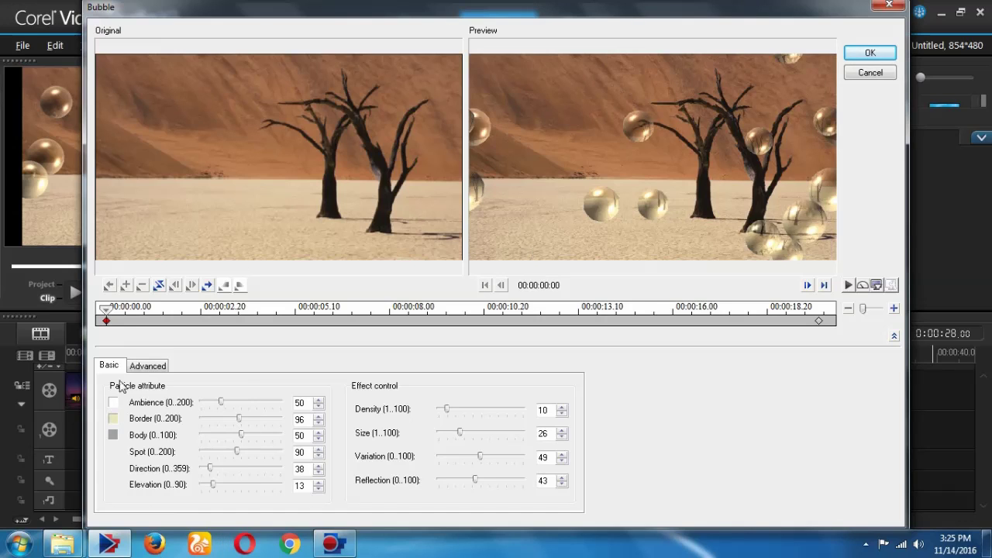
pyautogui.click(146, 365)
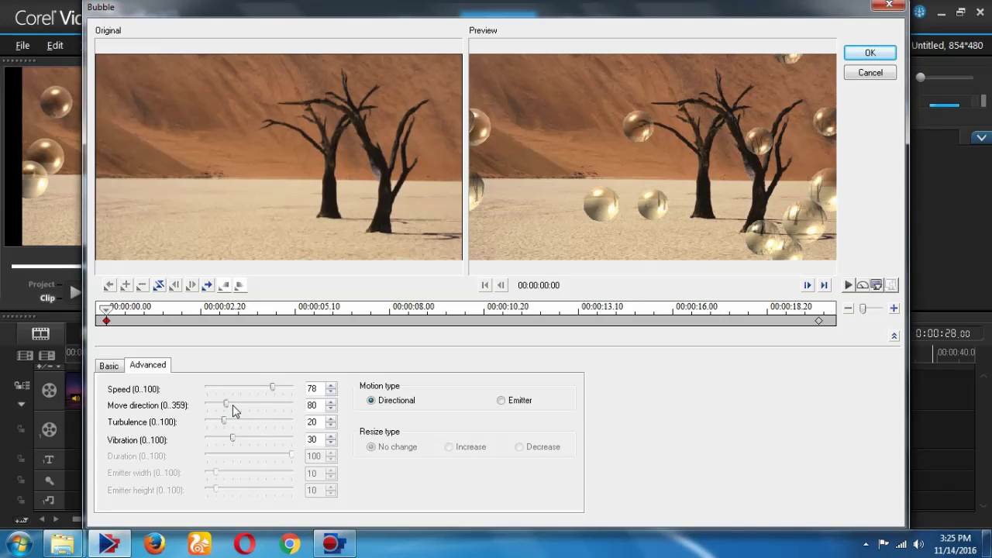
pyautogui.moveTo(227, 403); pyautogui.dragTo(236, 403)
pyautogui.moveTo(294, 427); pyautogui.dragTo(305, 429)
pyautogui.click(110, 366)
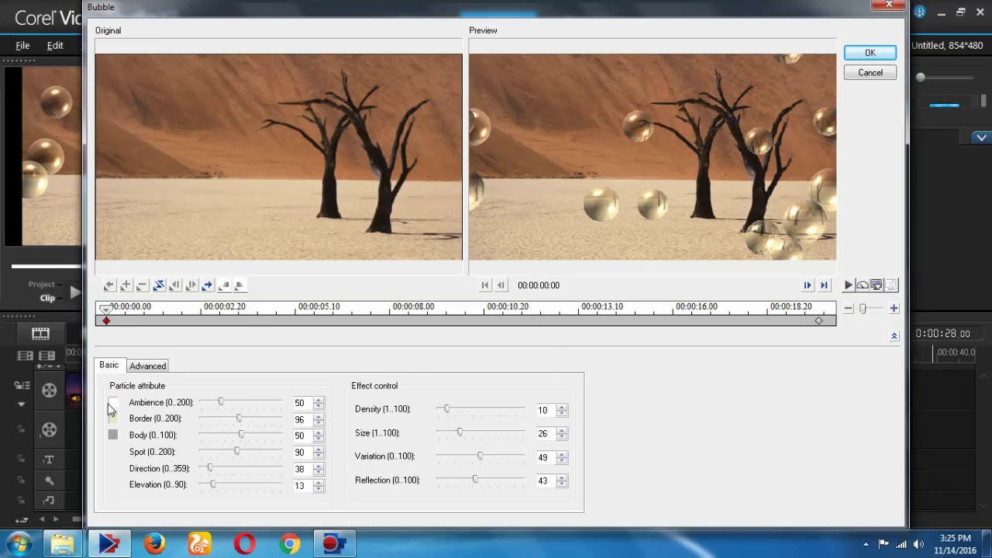
# Set the Bubble filter's Ambience colour to red #D80606 and its Border colour to olive #78711E, and apply the customisation.
pyautogui.click(113, 403)
pyautogui.click(507, 239)
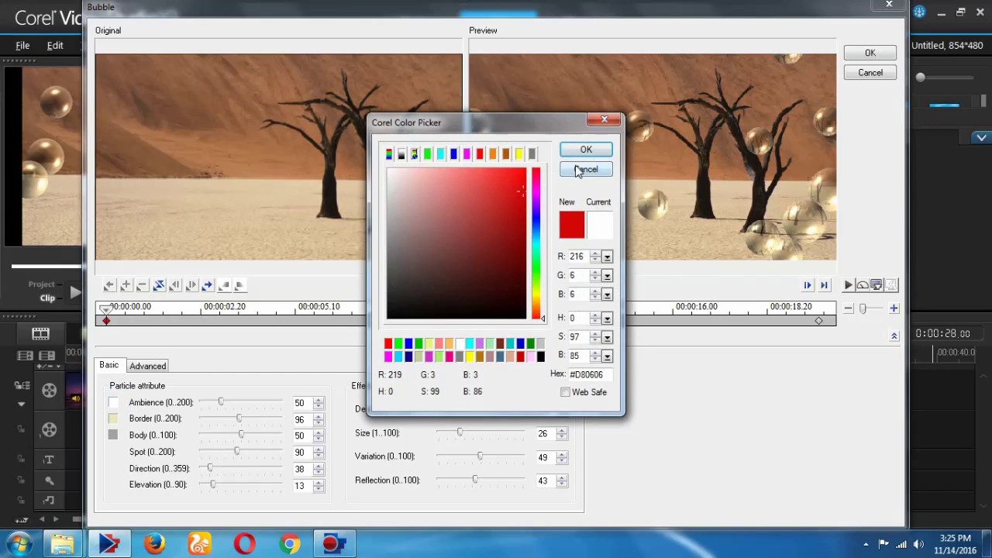
pyautogui.click(583, 157)
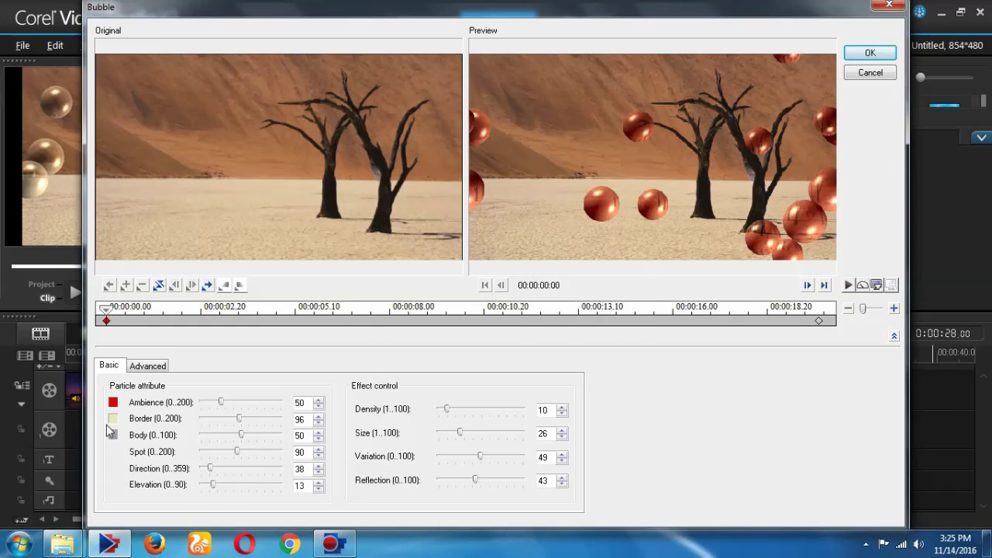
pyautogui.click(113, 418)
pyautogui.click(480, 252)
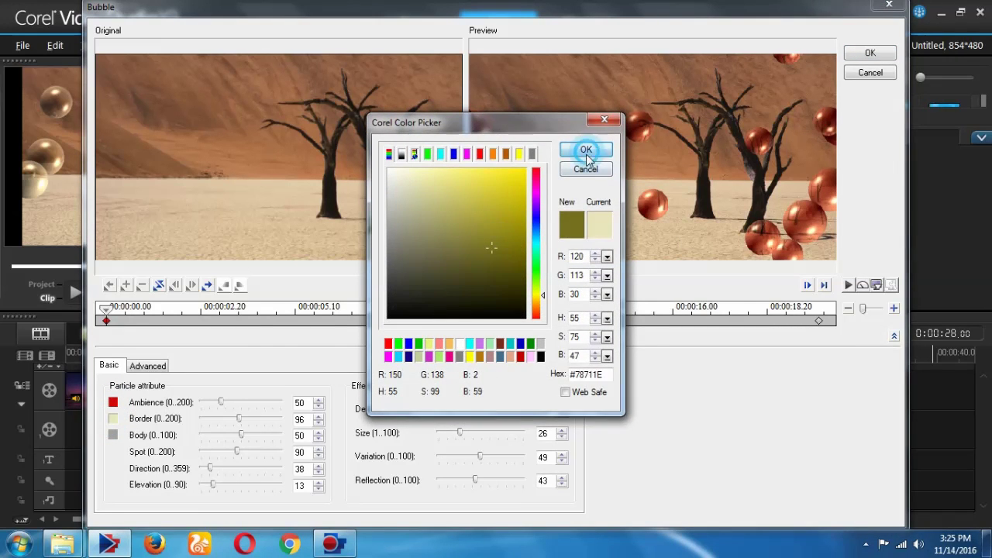
pyautogui.click(586, 151)
pyautogui.click(870, 52)
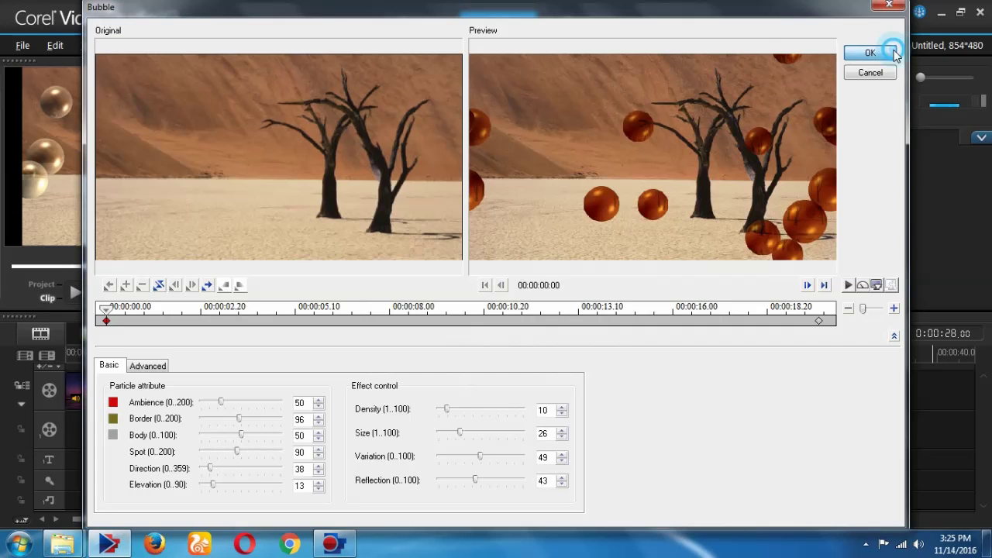
# Scrub the project between about 00:00:11.11 and 00:00:16.23 to preview the recoloured bubbles behind the title.
pyautogui.moveTo(403, 358); pyautogui.dragTo(431, 360)
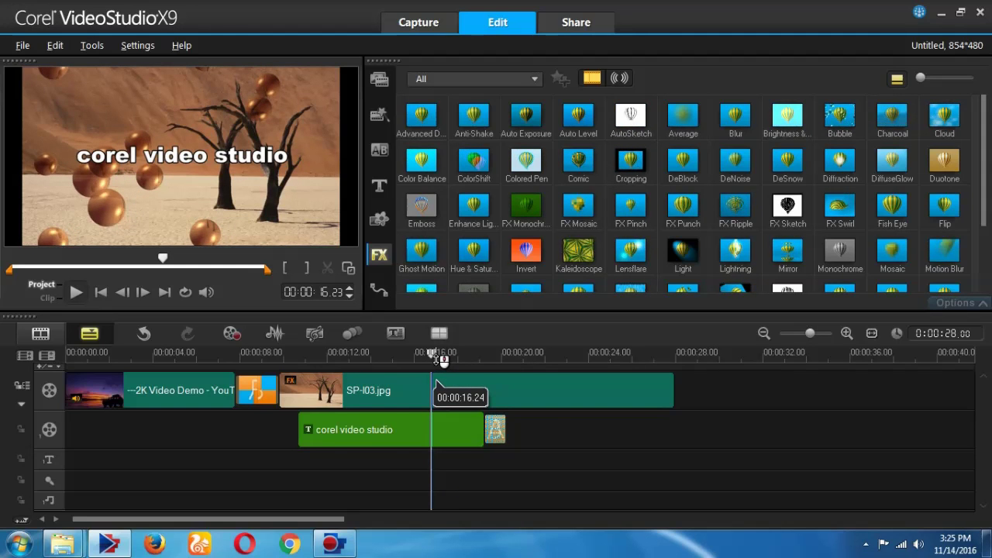
pyautogui.moveTo(435, 358); pyautogui.dragTo(313, 366)
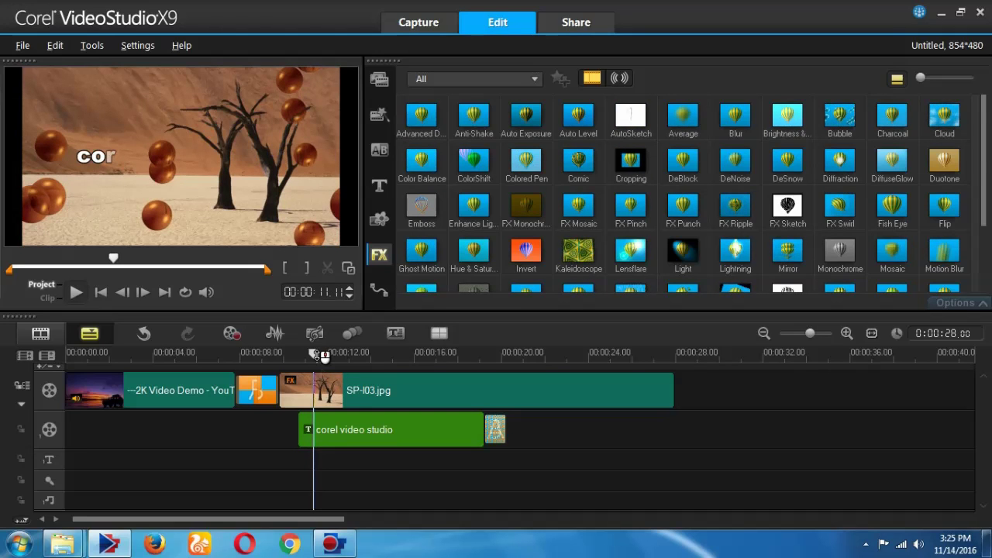
pyautogui.moveTo(311, 353); pyautogui.dragTo(370, 353)
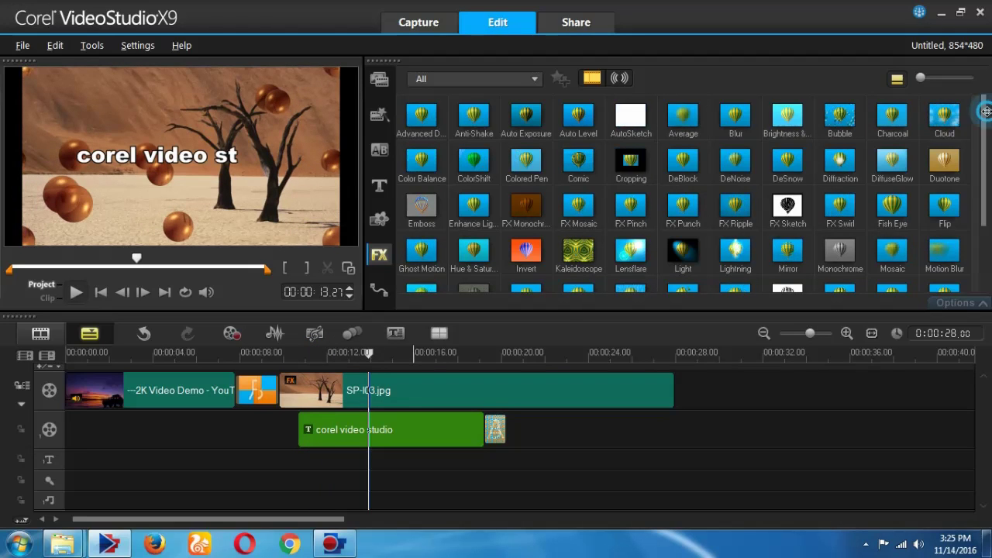
pyautogui.moveTo(987, 112)
pyautogui.mouseDown()
pyautogui.moveTo(989, 172)
pyautogui.moveTo(983, 130)
pyautogui.mouseUp()
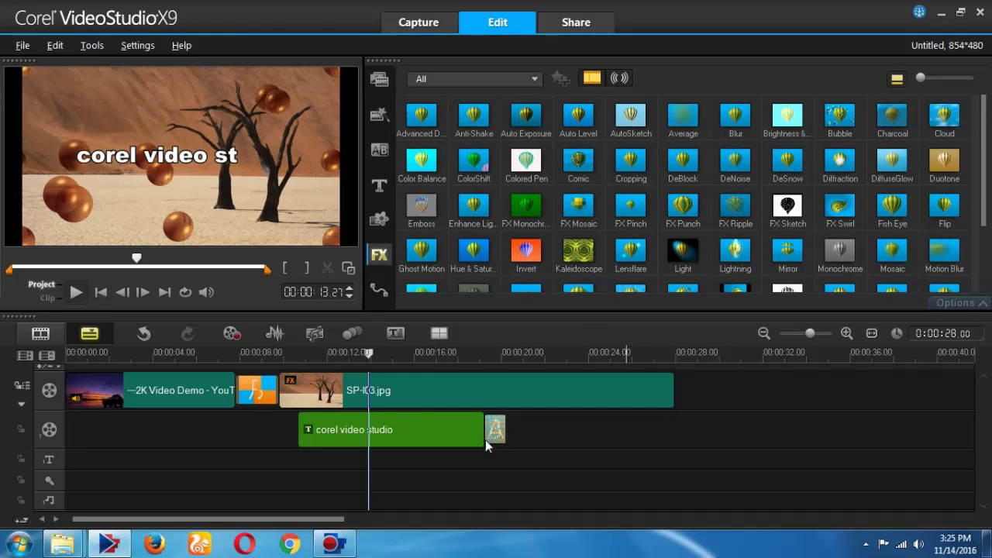
# Scrub back to the start of the SP-I03.jpg photo and preview the end of the transition, stopping at about 00:00:10.07.
pyautogui.click(434, 428)
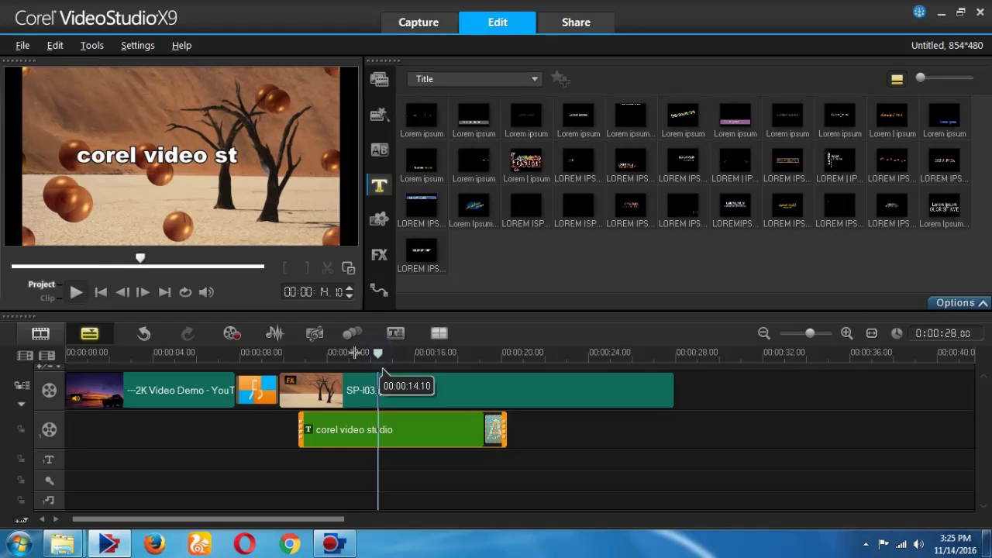
pyautogui.click(288, 353)
pyautogui.moveTo(289, 353); pyautogui.dragTo(276, 353)
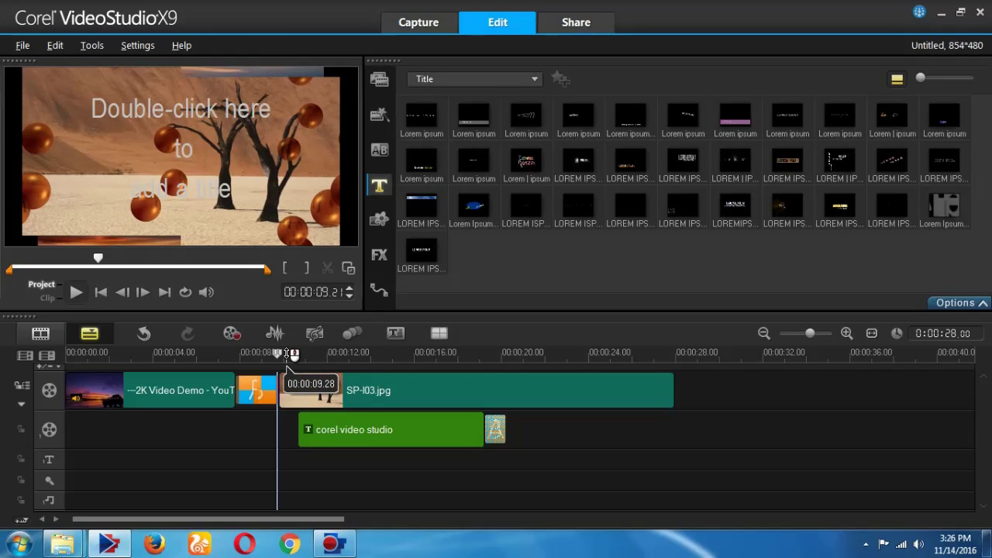
pyautogui.moveTo(287, 355); pyautogui.dragTo(310, 388)
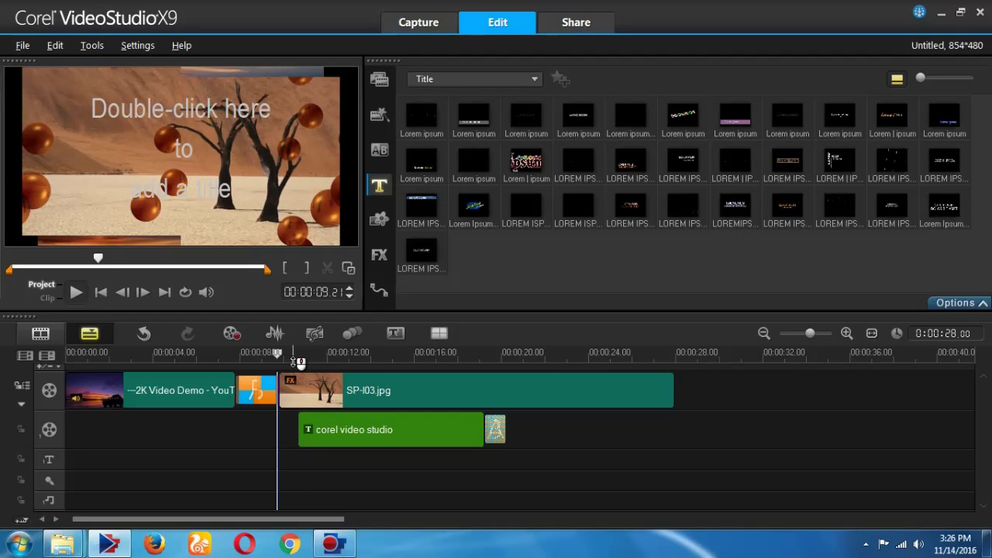
pyautogui.moveTo(306, 355); pyautogui.dragTo(289, 355)
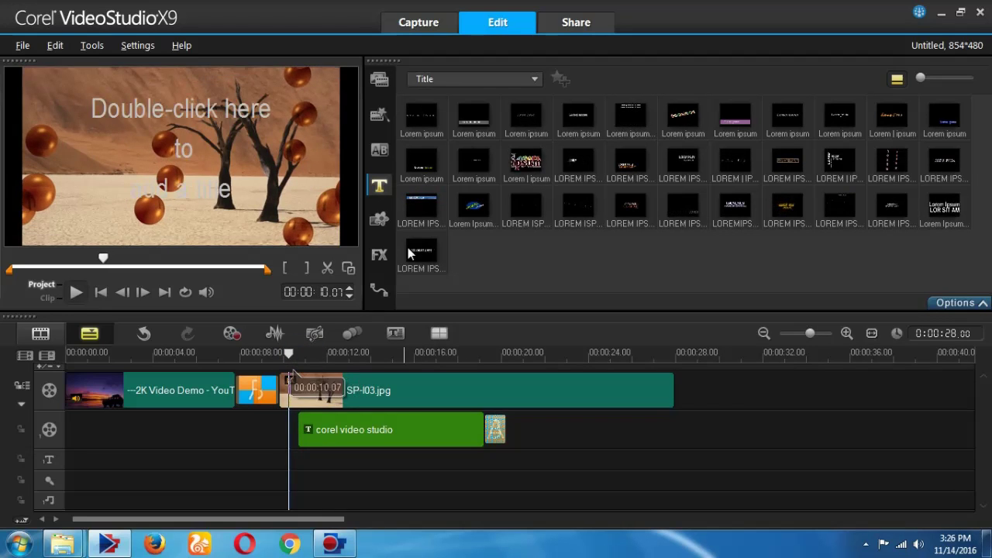
pyautogui.click(379, 254)
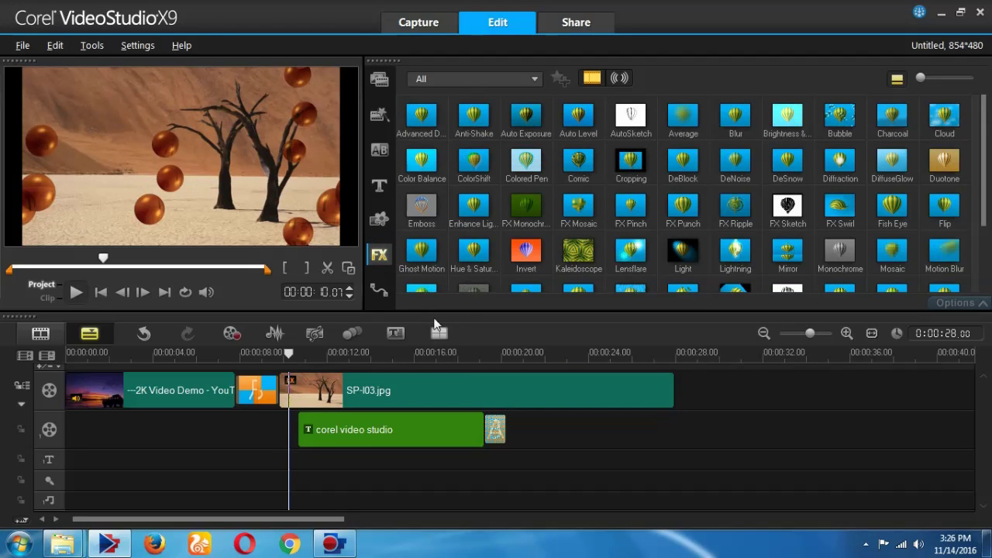
pyautogui.click(379, 292)
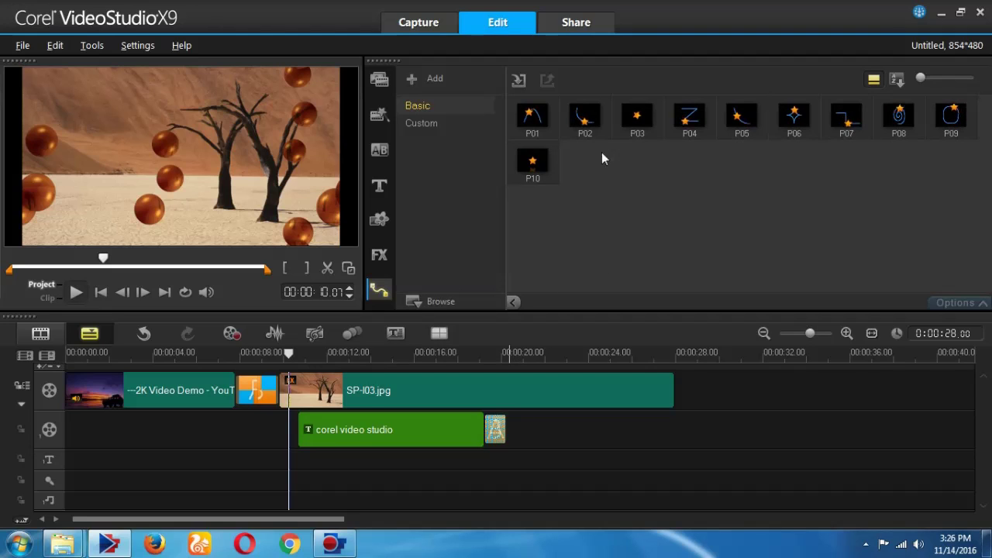
pyautogui.moveTo(585, 116); pyautogui.dragTo(540, 177)
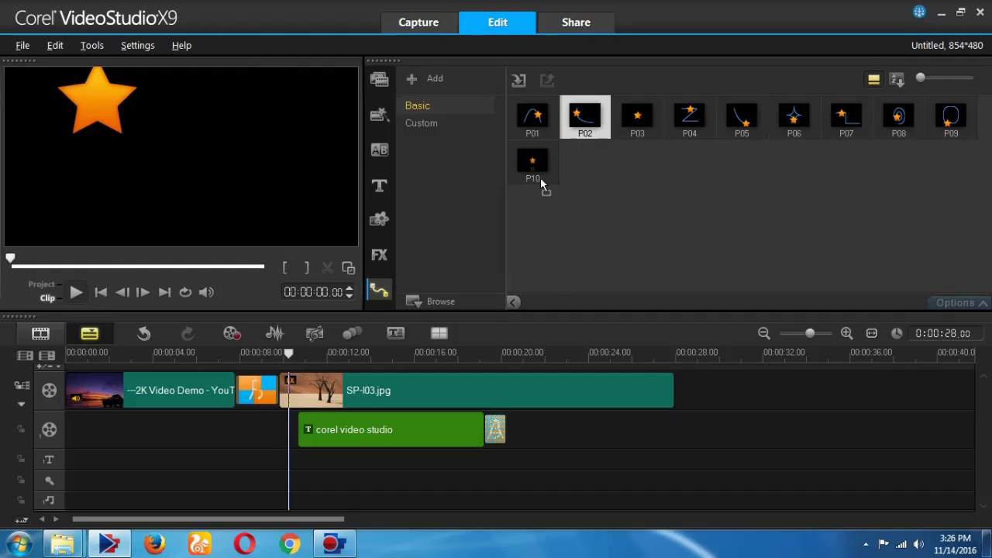
# Add the SP-I02.jpg photo from the media library to the overlay track after the title, at about 00:00:21.05.
pyautogui.click(380, 79)
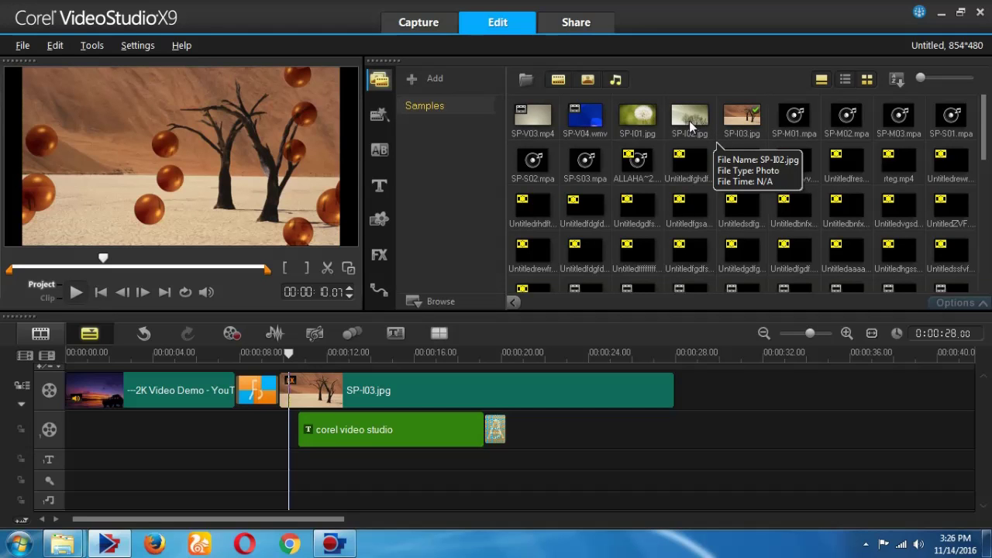
pyautogui.moveTo(703, 137); pyautogui.dragTo(522, 443)
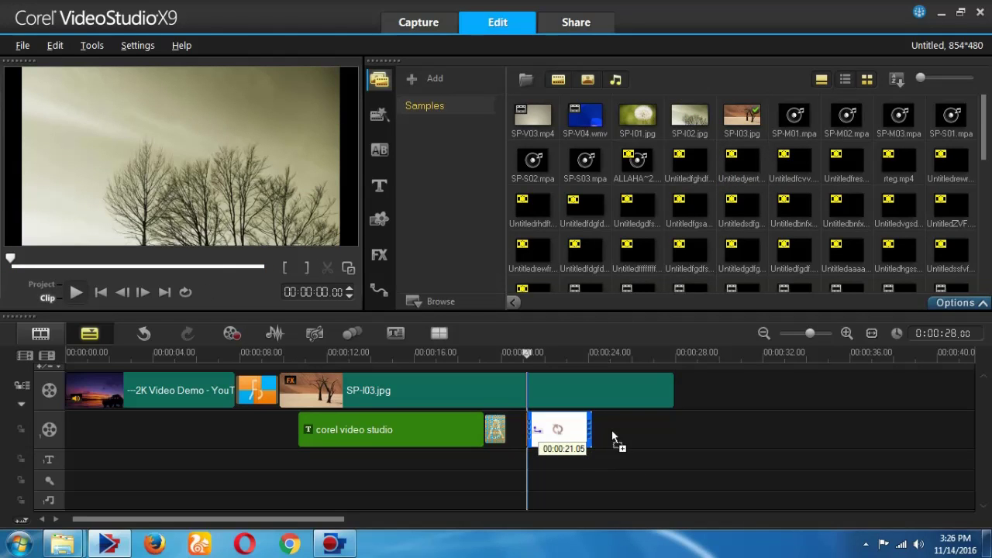
pyautogui.moveTo(611, 437); pyautogui.dragTo(531, 429)
# Set the number of overlay tracks to 2 in the Track Manager.
pyautogui.rightClick(622, 438)
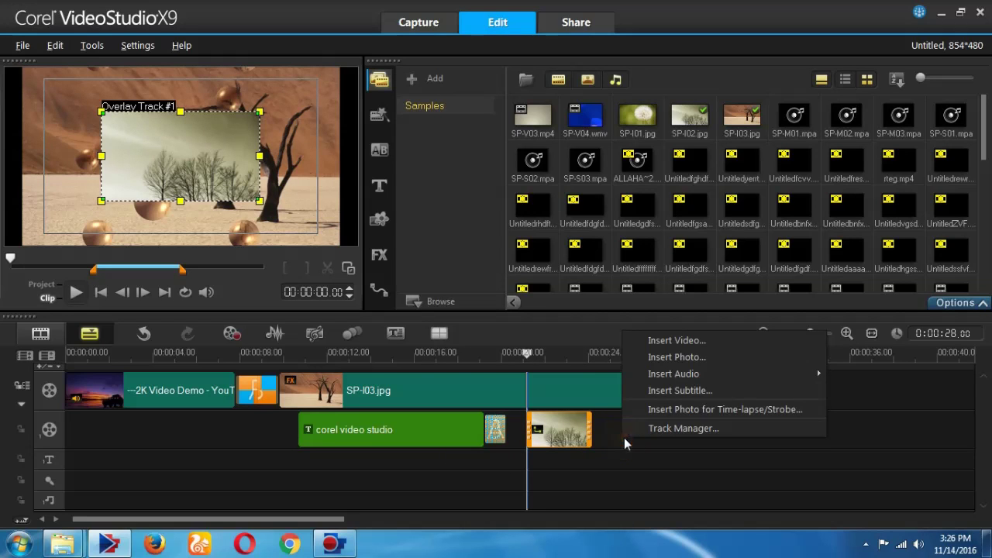
pyautogui.click(697, 431)
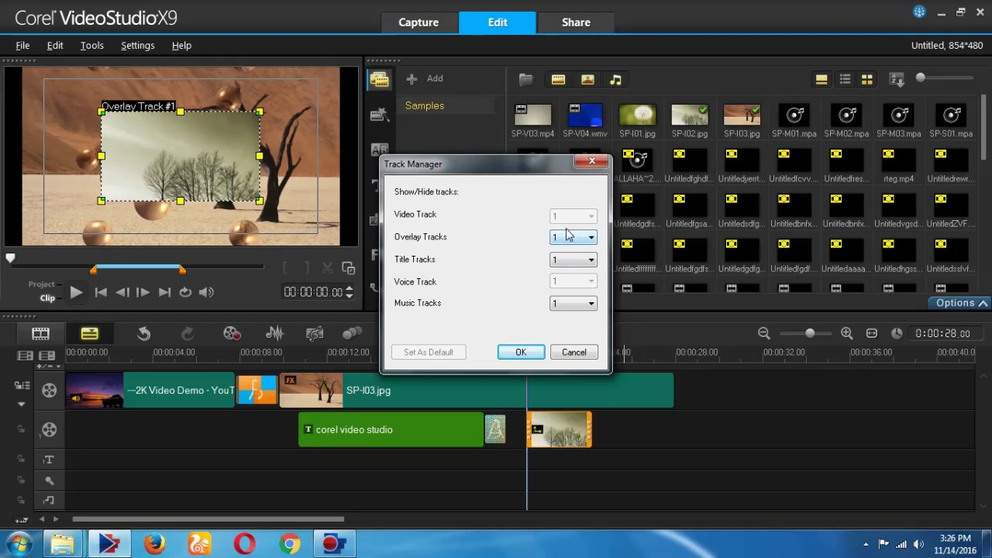
pyautogui.click(567, 235)
pyautogui.click(565, 257)
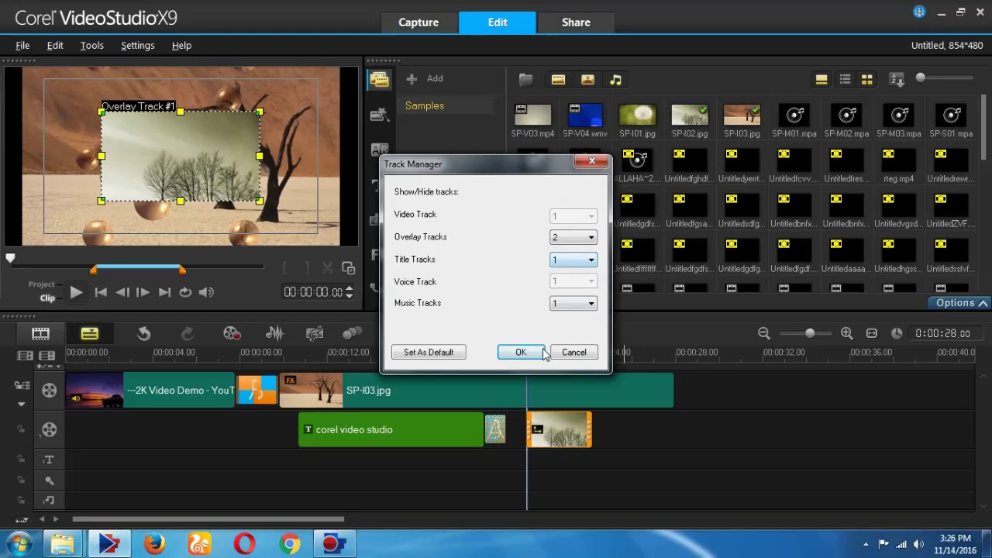
pyautogui.click(526, 351)
# Move the title clip to the title track and place SP-I02.jpg on the first overlay track, lengthened to end at about 00:00:17.22.
pyautogui.moveTo(440, 486); pyautogui.dragTo(396, 462)
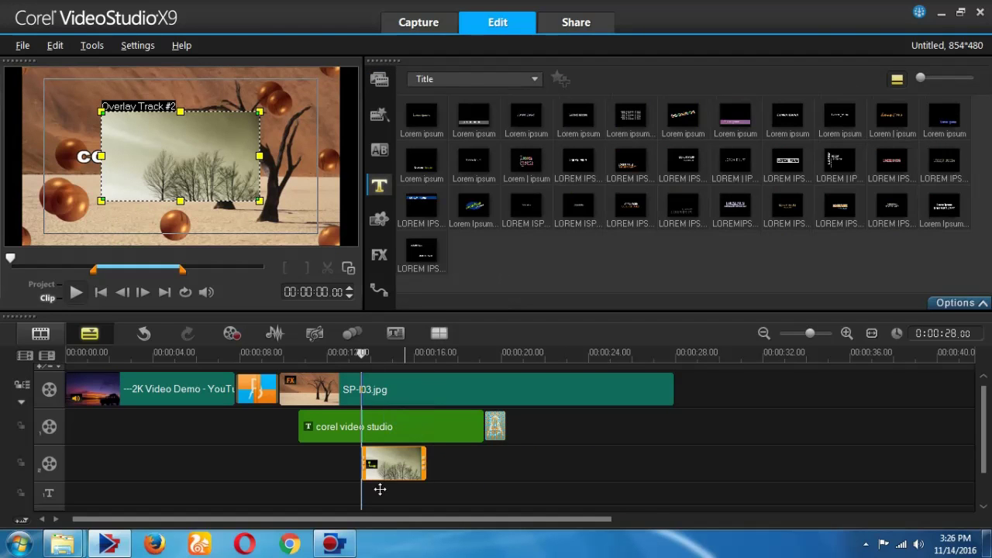
pyautogui.moveTo(364, 493); pyautogui.dragTo(368, 500)
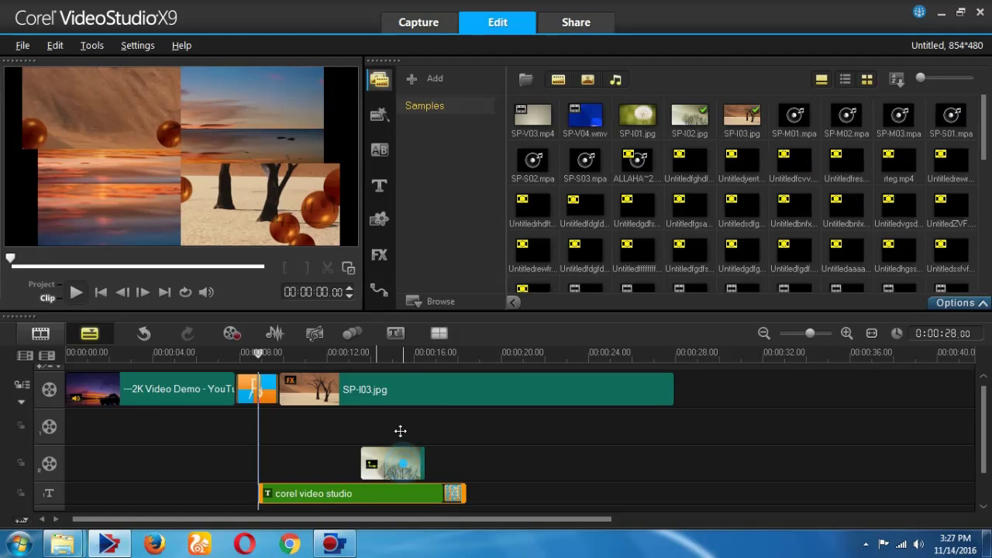
pyautogui.moveTo(418, 463); pyautogui.dragTo(453, 426)
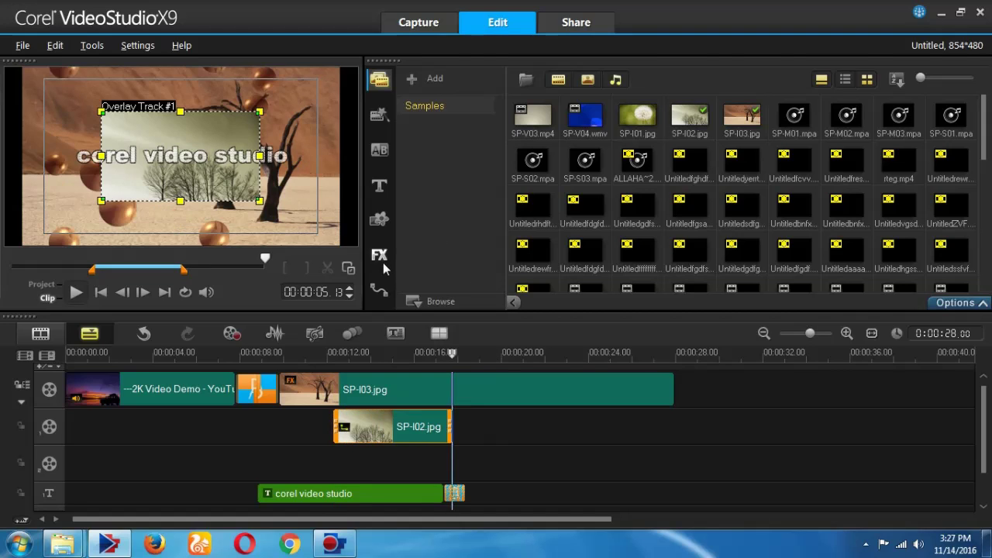
# Apply the P02 motion path to the SP-I02.jpg photo on the overlay track.
pyautogui.click(381, 258)
pyautogui.click(380, 290)
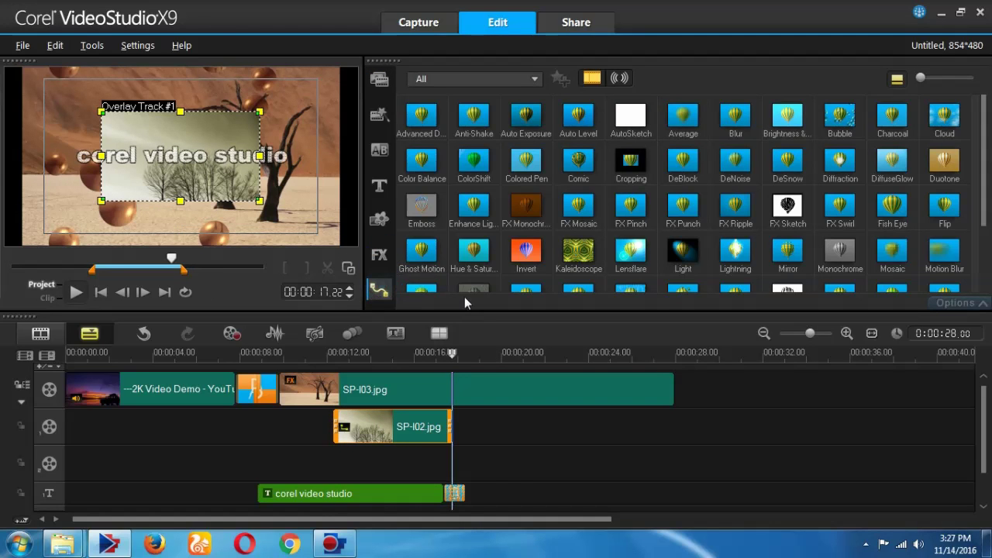
pyautogui.moveTo(585, 116); pyautogui.dragTo(403, 421)
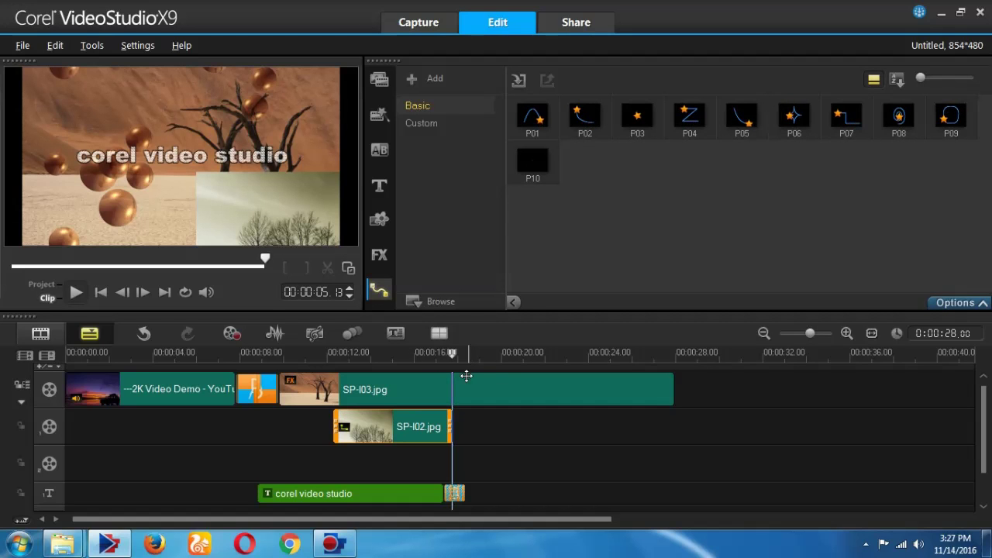
# Scrub between about 00:00:11.17 and 00:00:15.10 to preview SP-I02.jpg moving along its path, and browse the transition collection.
pyautogui.click(318, 354)
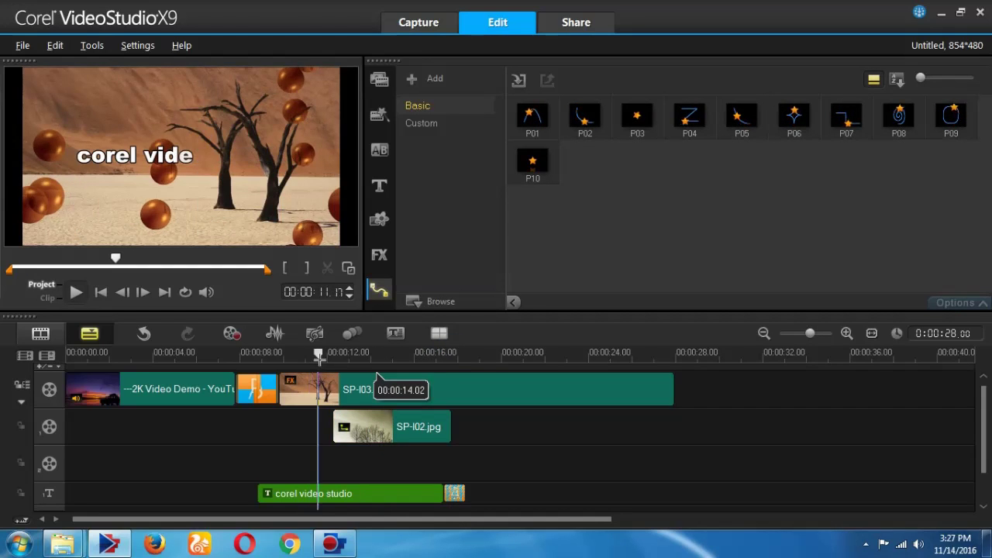
pyautogui.moveTo(319, 358); pyautogui.dragTo(399, 386)
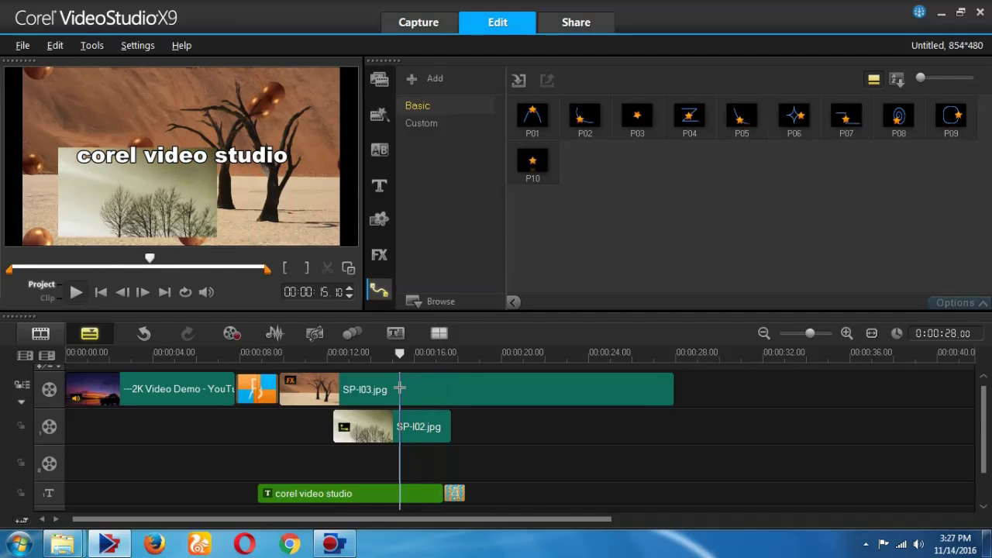
pyautogui.click(388, 150)
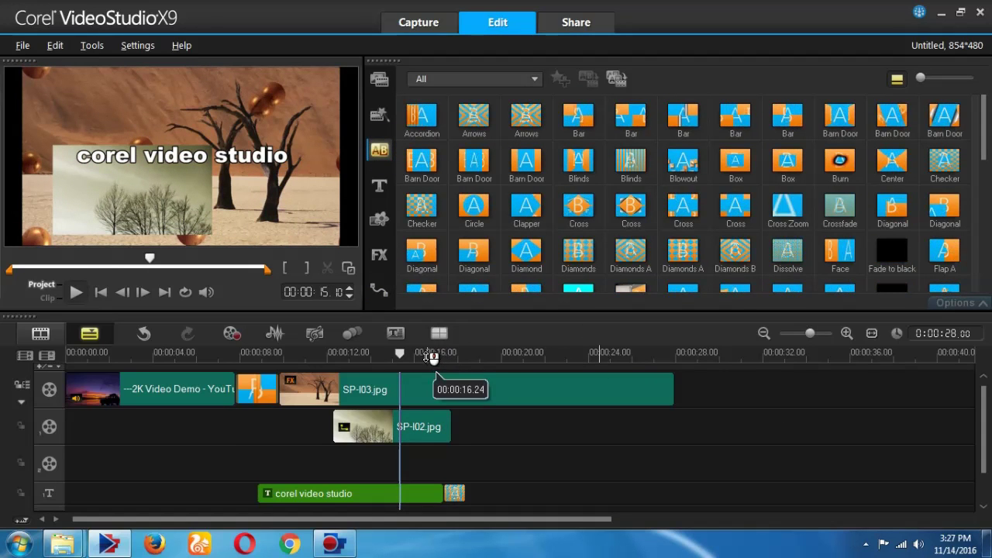
pyautogui.moveTo(431, 357); pyautogui.dragTo(379, 357)
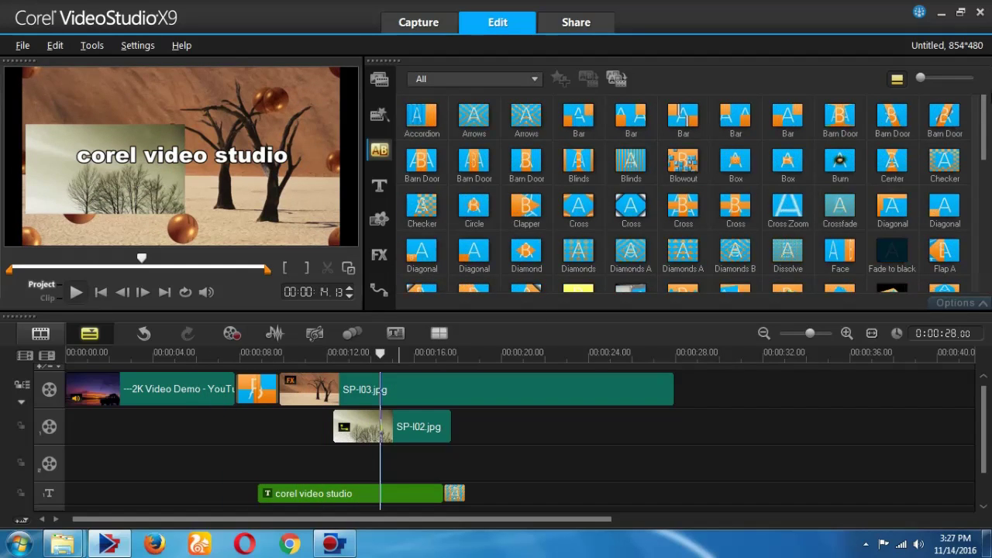
pyautogui.scroll(-1, 651, 209)
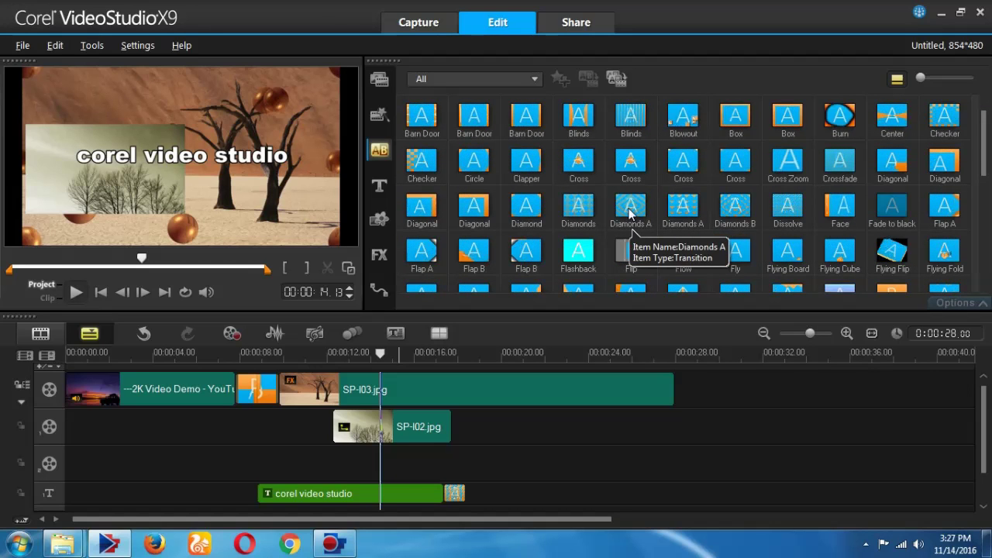
# Add the Diamonds A transition at the start and the Diamonds transition at the end of the SP-I02.jpg overlay, and preview them.
pyautogui.moveTo(629, 213); pyautogui.dragTo(462, 340)
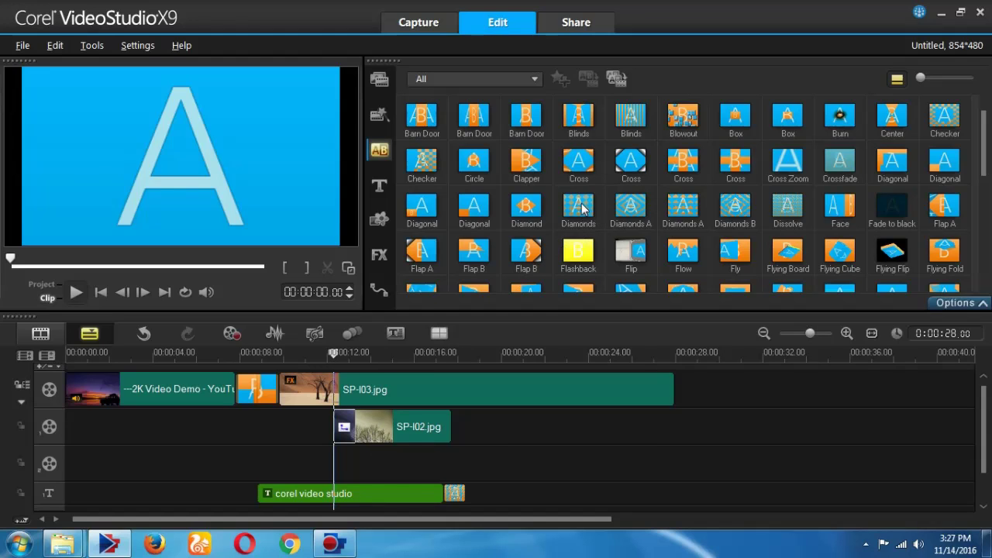
pyautogui.moveTo(583, 208); pyautogui.dragTo(454, 419)
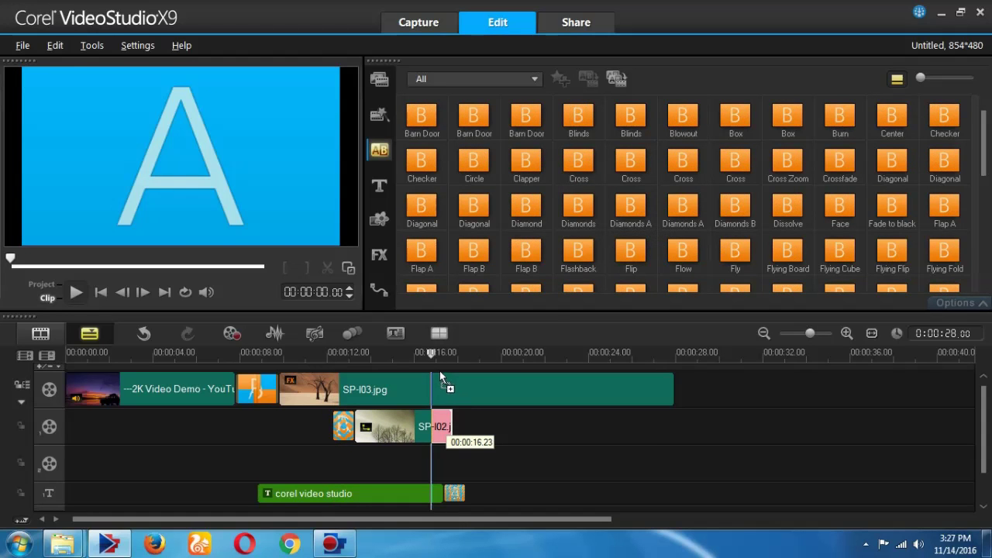
pyautogui.moveTo(439, 371); pyautogui.dragTo(440, 372)
pyautogui.click(182, 355)
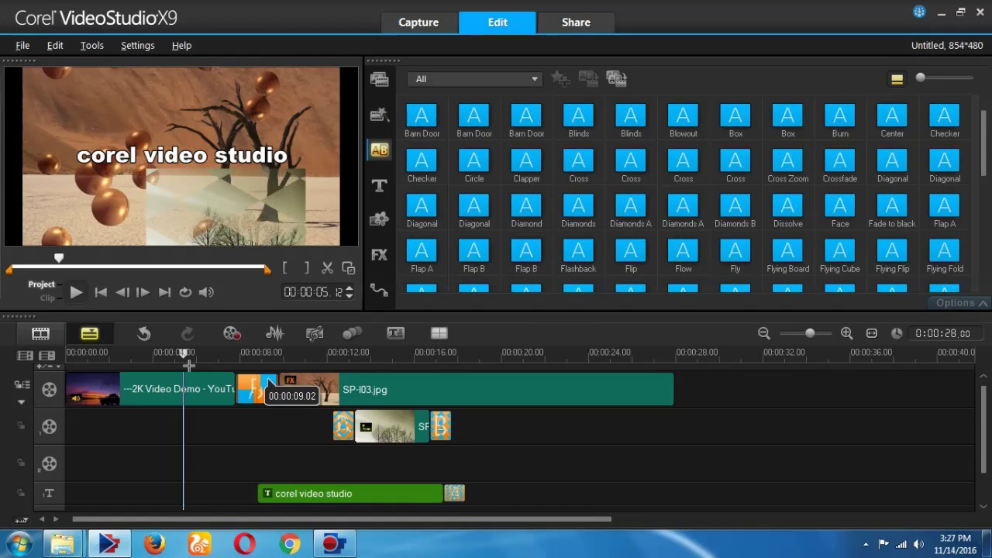
pyautogui.moveTo(188, 365); pyautogui.dragTo(446, 376)
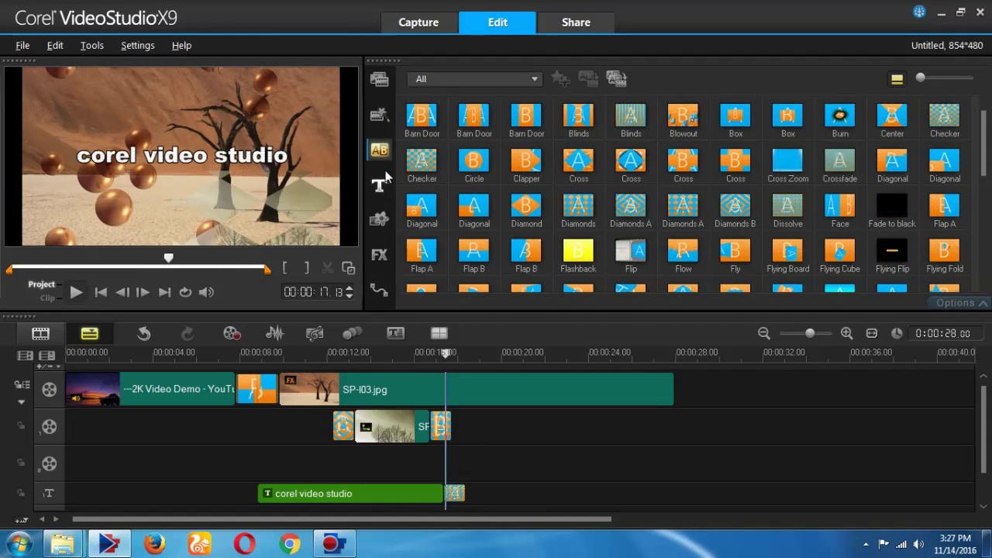
# Add the Zigzag Fade transition at the end of the SP-I03.jpg clip on the video track.
pyautogui.moveTo(984, 129); pyautogui.dragTo(984, 181)
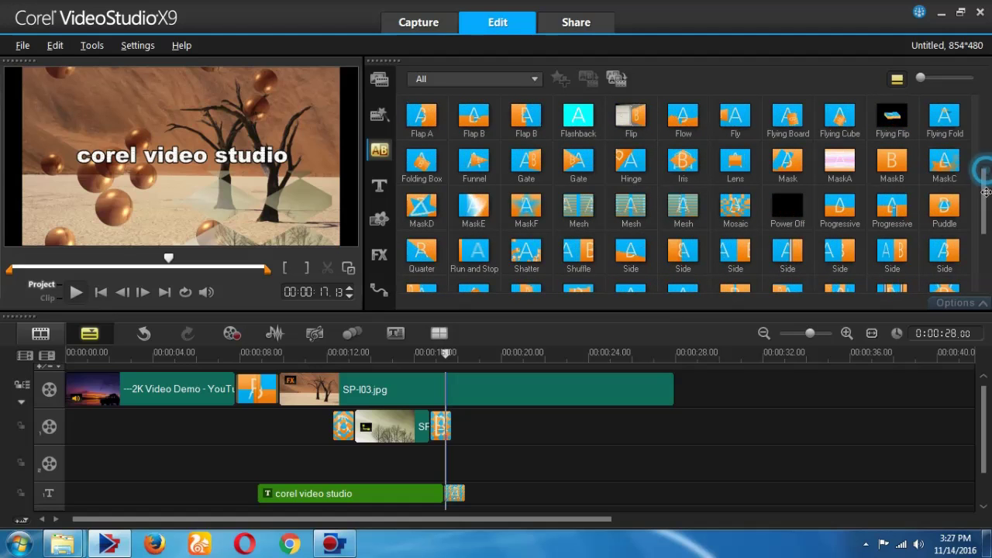
pyautogui.moveTo(984, 192); pyautogui.dragTo(985, 219)
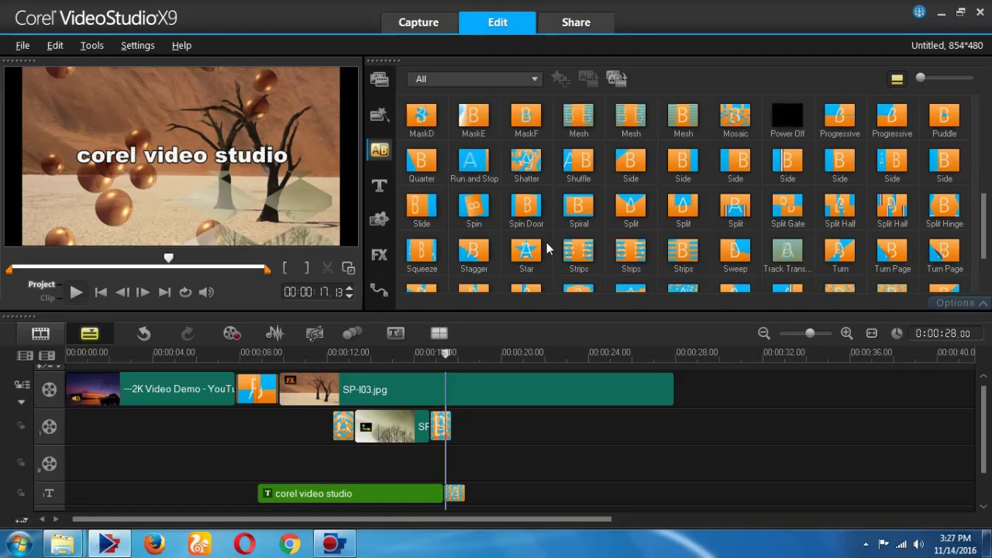
pyautogui.moveTo(985, 221); pyautogui.dragTo(986, 246)
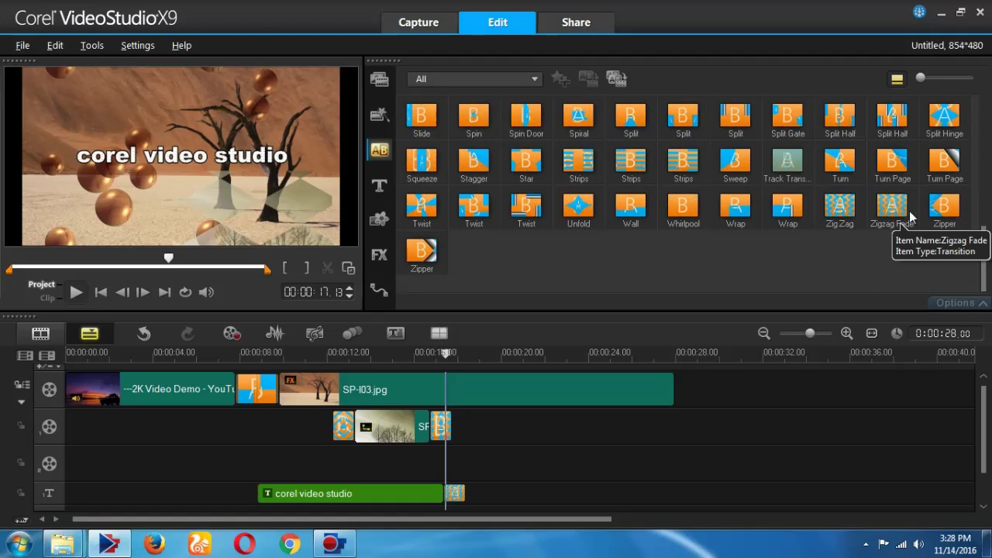
pyautogui.moveTo(910, 212); pyautogui.dragTo(671, 353)
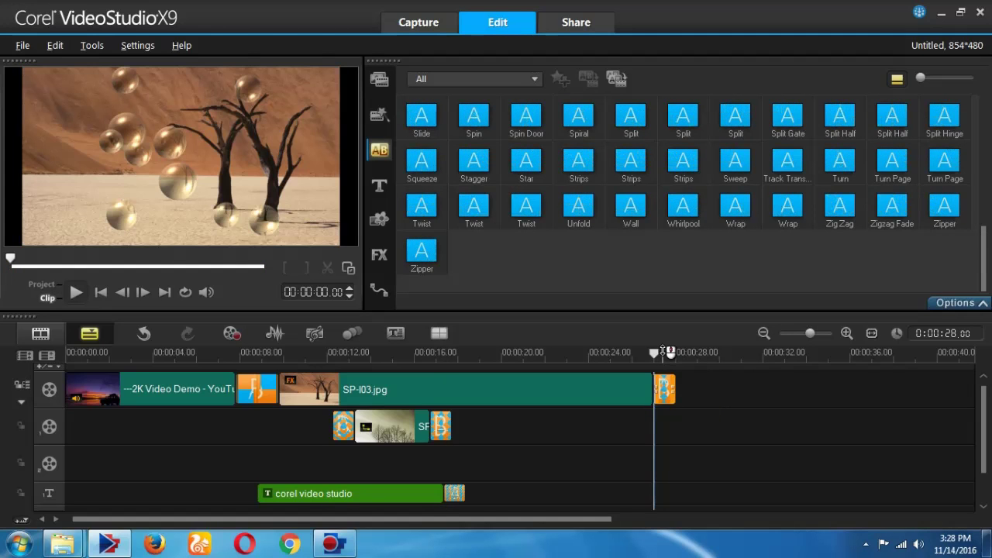
pyautogui.click(659, 353)
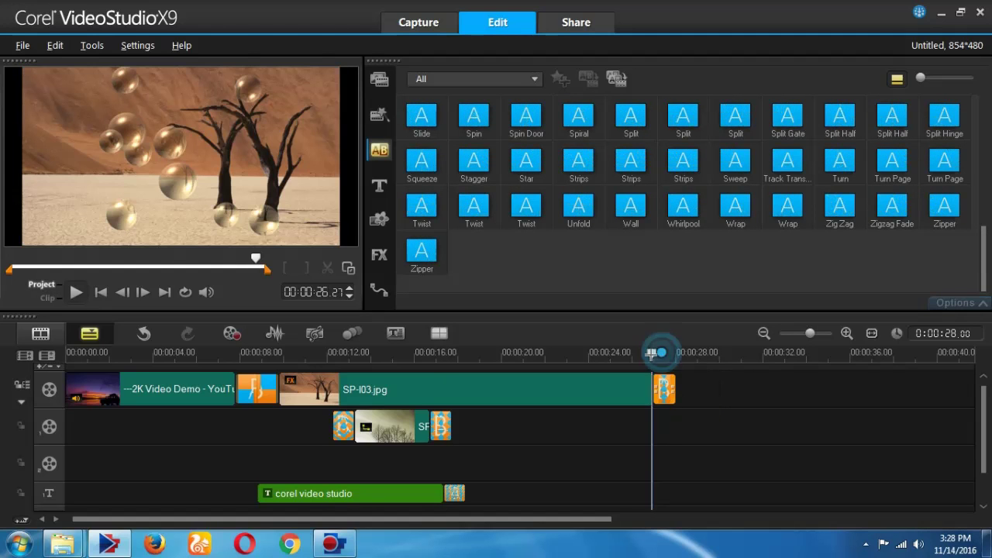
# Close the current video editing session.
pyautogui.click(981, 13)
pyautogui.click(497, 307)
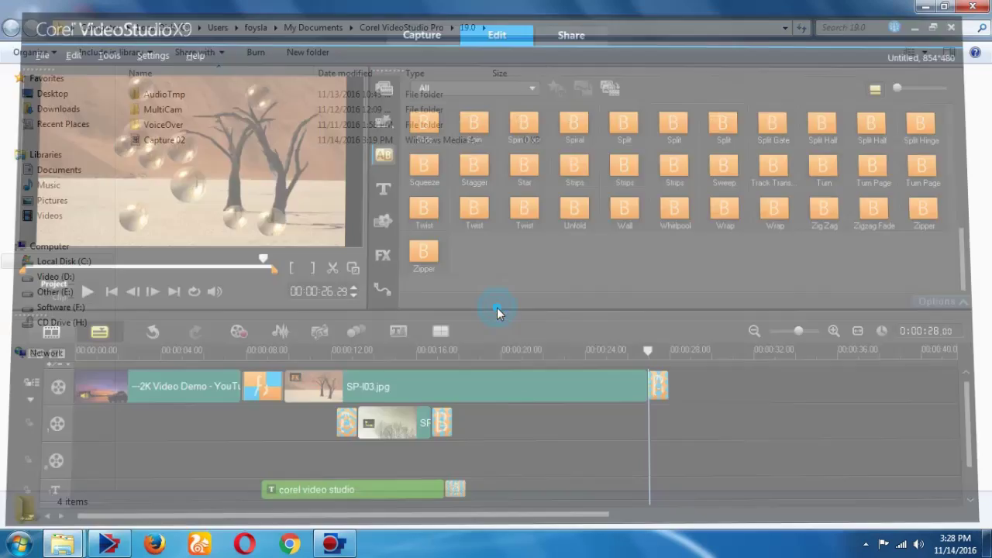
pyautogui.click(333, 544)
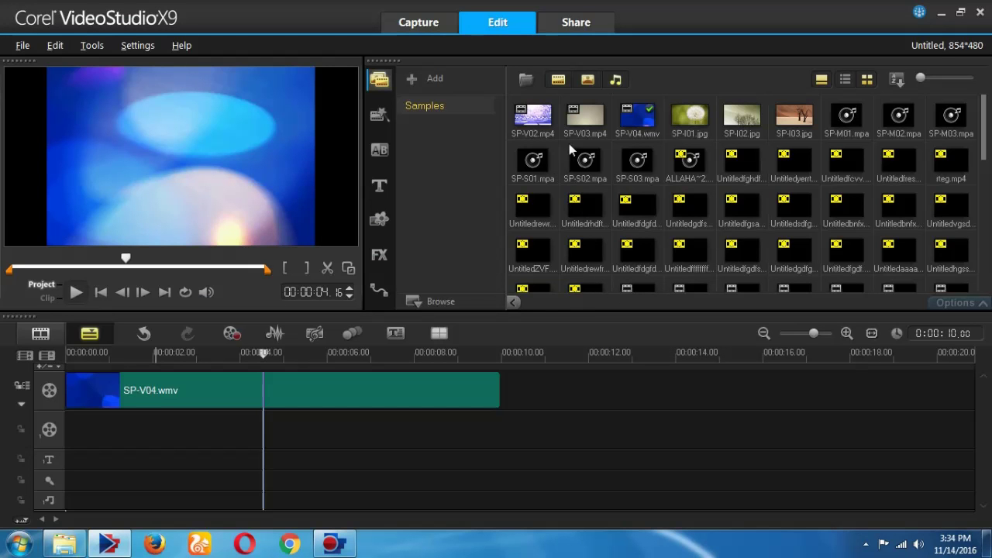
# Bring up the export settings for computer playback, compare the AVI, WMV and MOV formats, and choose MPEG-4.
pyautogui.click(578, 24)
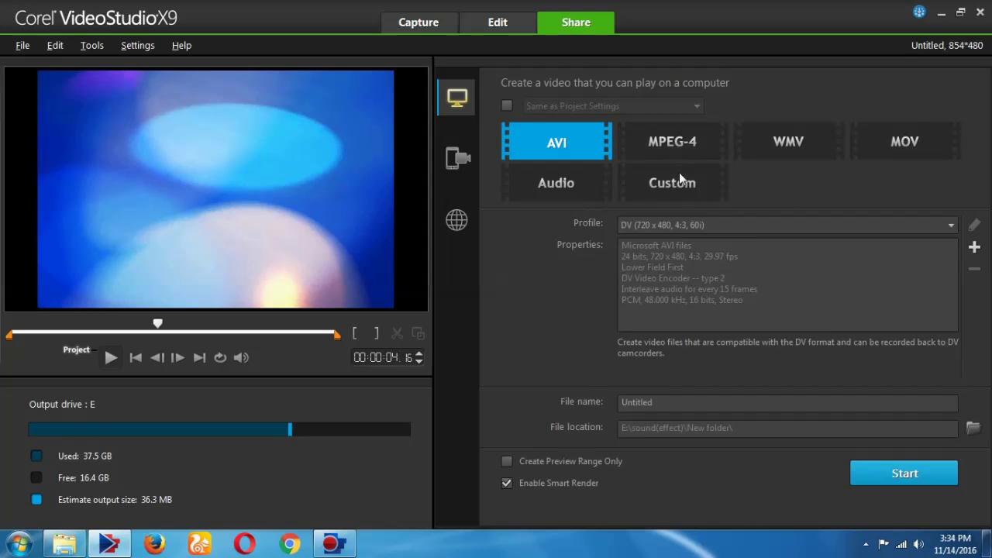
pyautogui.click(683, 150)
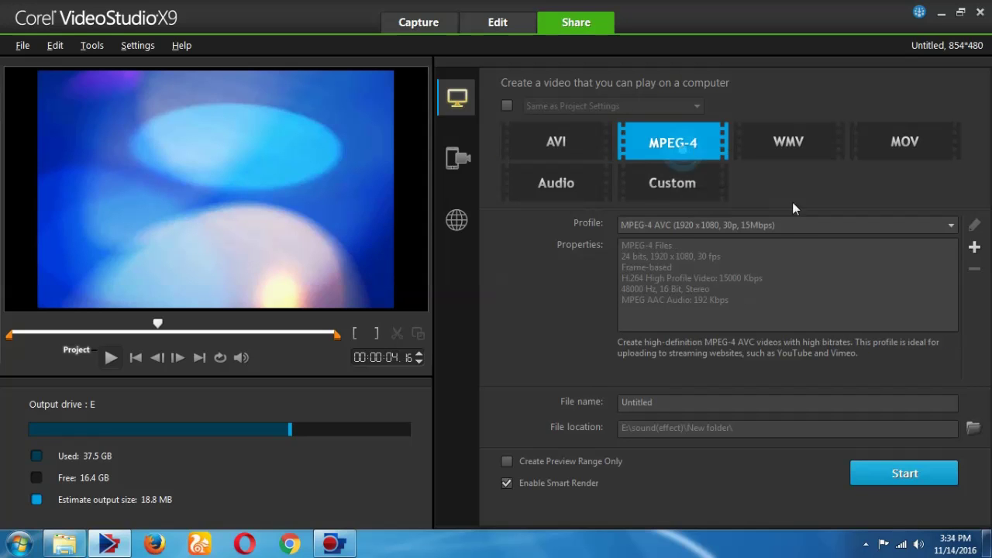
pyautogui.click(549, 144)
pyautogui.click(790, 146)
pyautogui.click(886, 145)
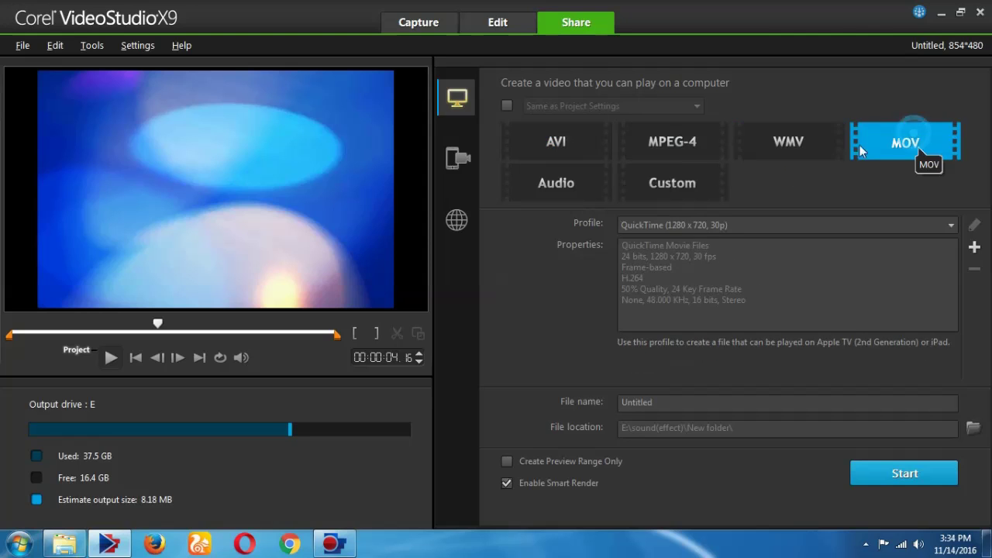
pyautogui.click(695, 140)
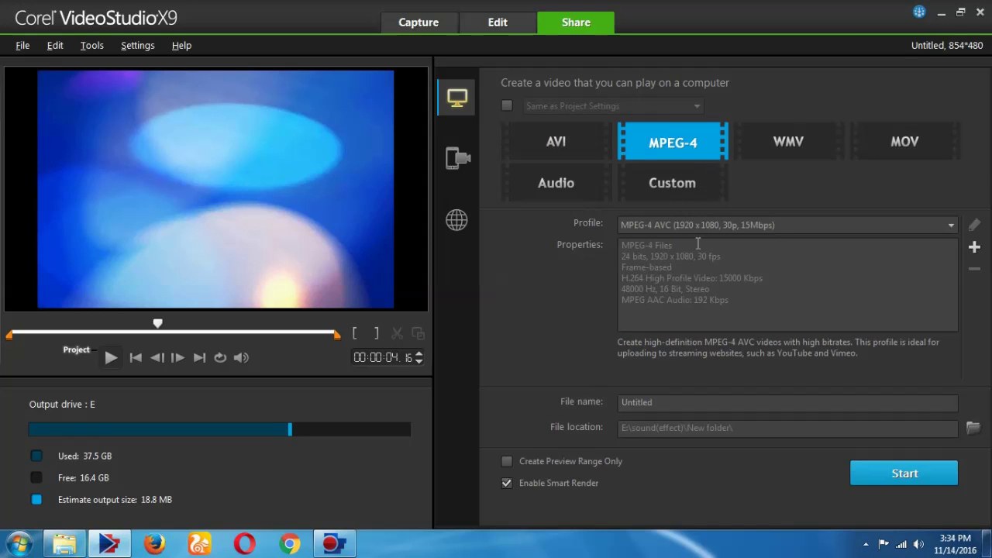
# Set the export profile to MPEG-4 AVC (1280 x 720, 30p, 10Mbps) and start rendering the video with the file name Untitled.
pyautogui.click(677, 224)
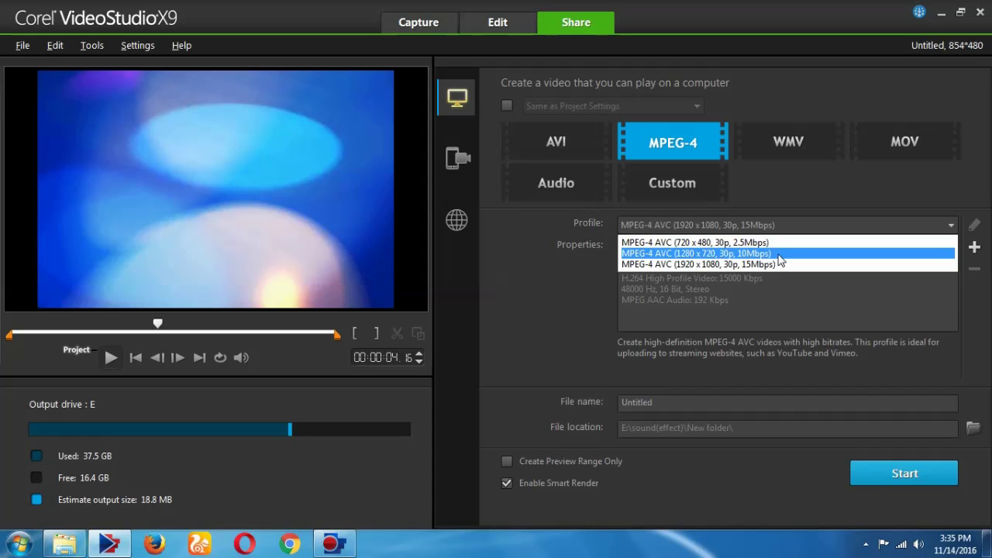
pyautogui.click(700, 253)
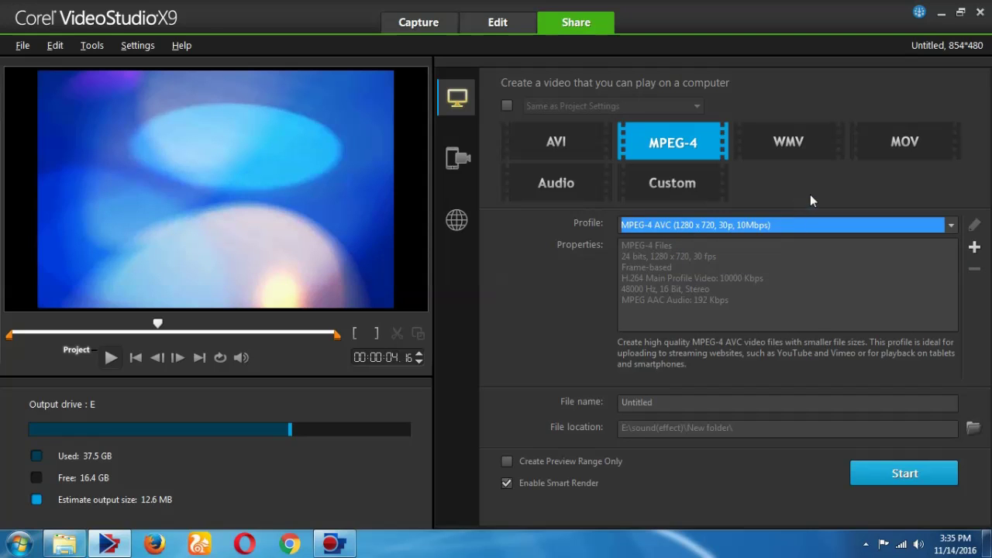
pyautogui.click(690, 404)
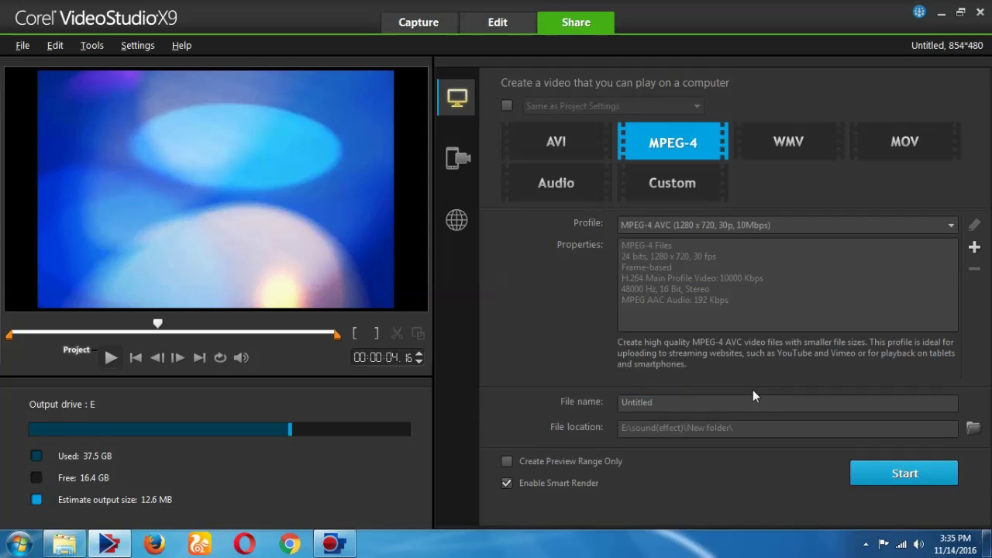
pyautogui.click(917, 472)
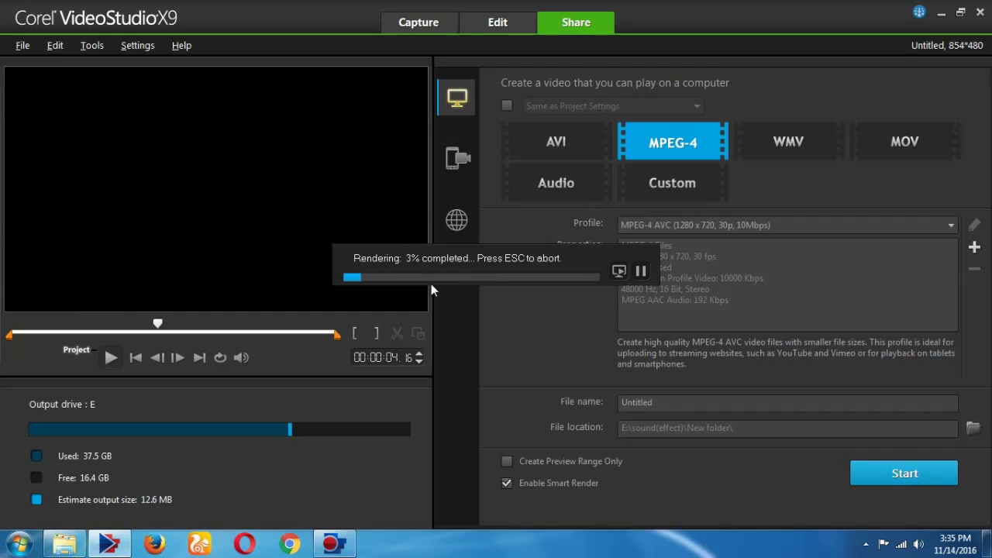